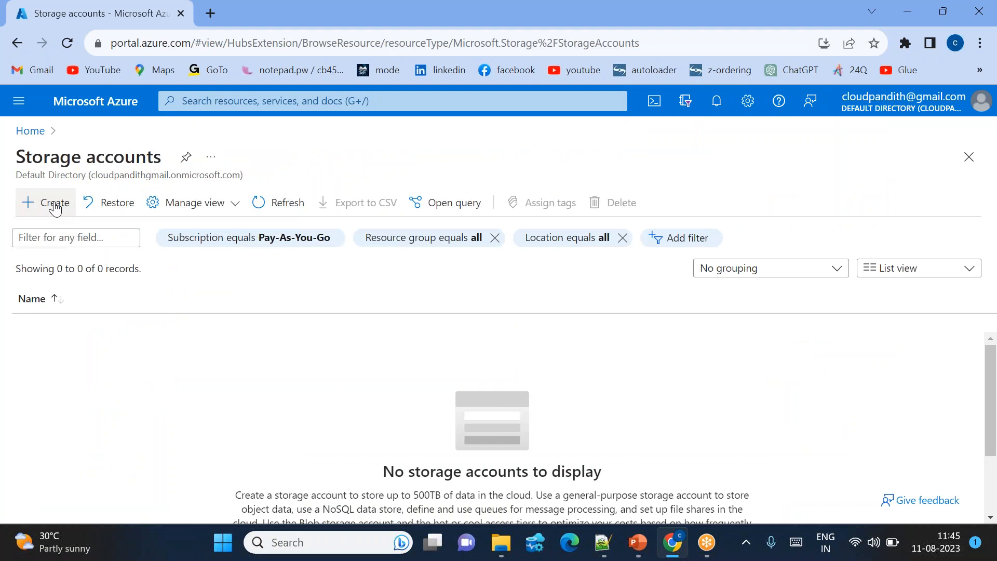
- Start creating a storage account and add a new resource group named cloudpandith-dev-rg for it
left_click(55, 203)
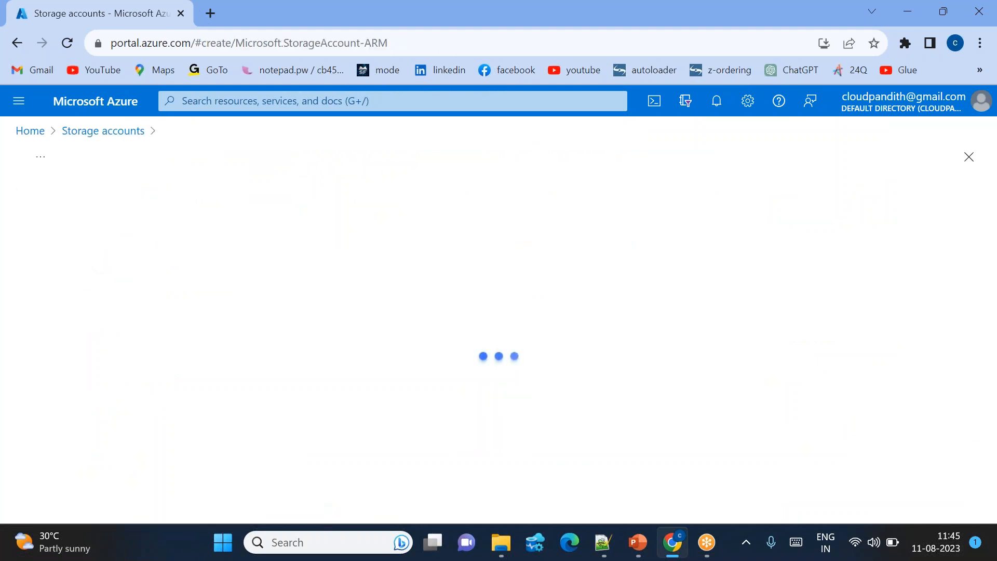
scroll(244, 314, "down", 2)
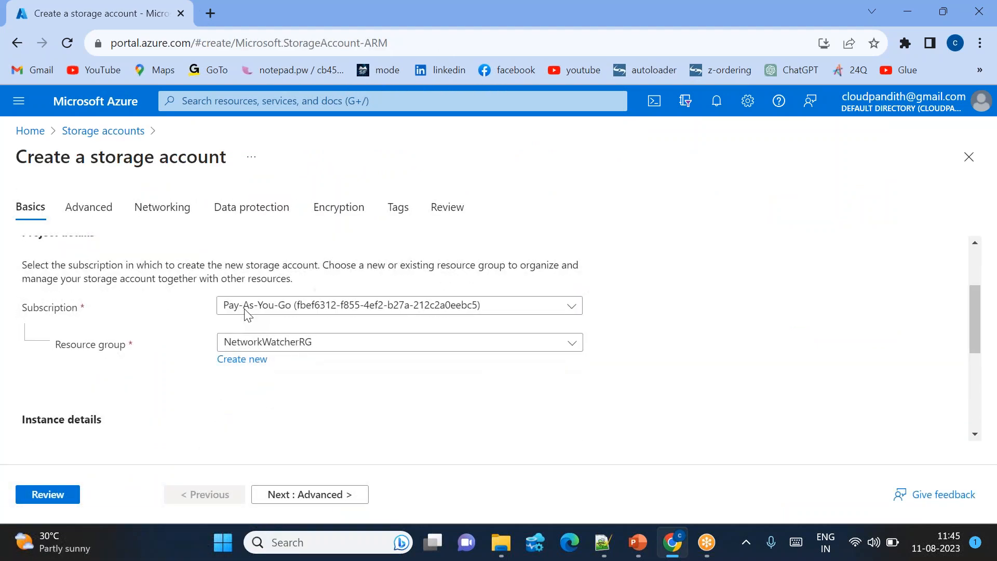
left_click(267, 347)
left_click(195, 362)
left_click(242, 360)
type("cloudpandith-r")
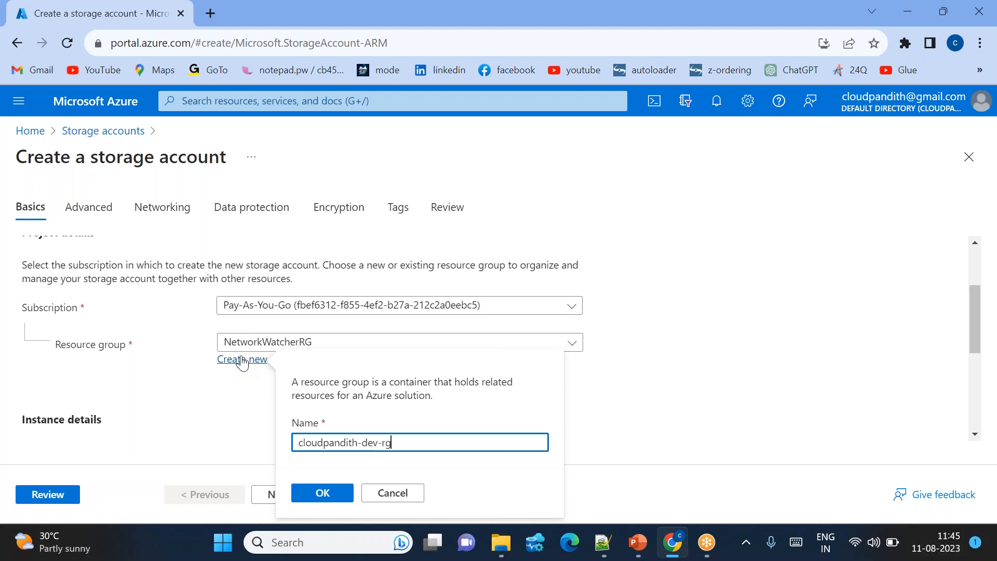
left_click(322, 493)
- Name the storage account cloudpandithsourceblob1 and deploy it with the remaining settings at their defaults
scroll(305, 328, "down", 1)
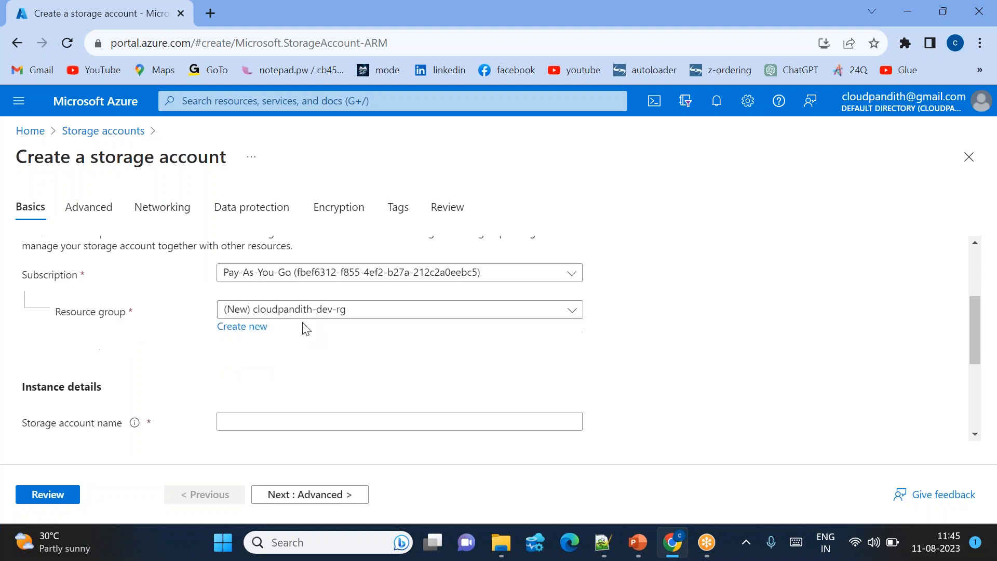
scroll(305, 329, "down", 1)
left_click(248, 371)
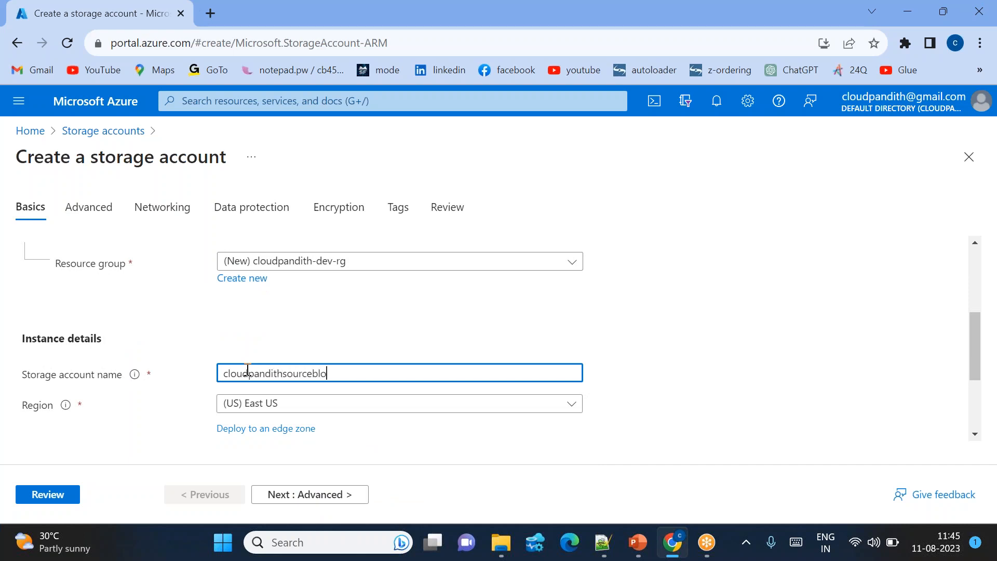
left_click(361, 334)
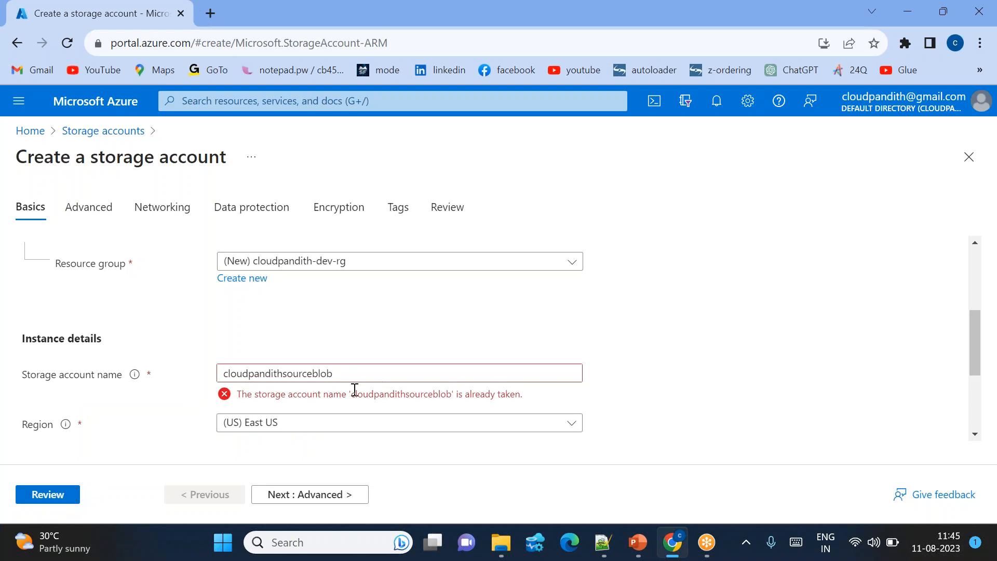
left_click(388, 377)
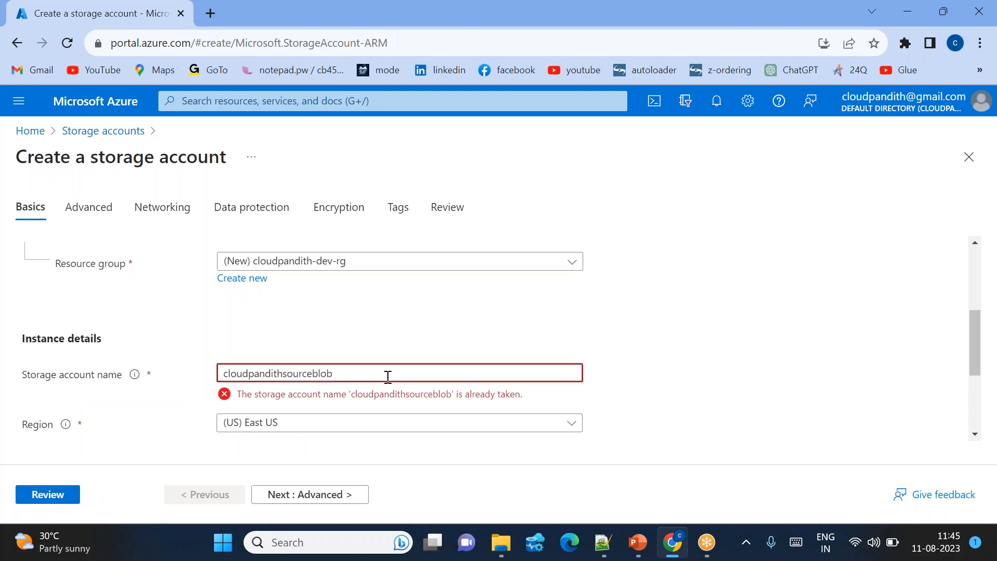
type("1")
left_click(269, 315)
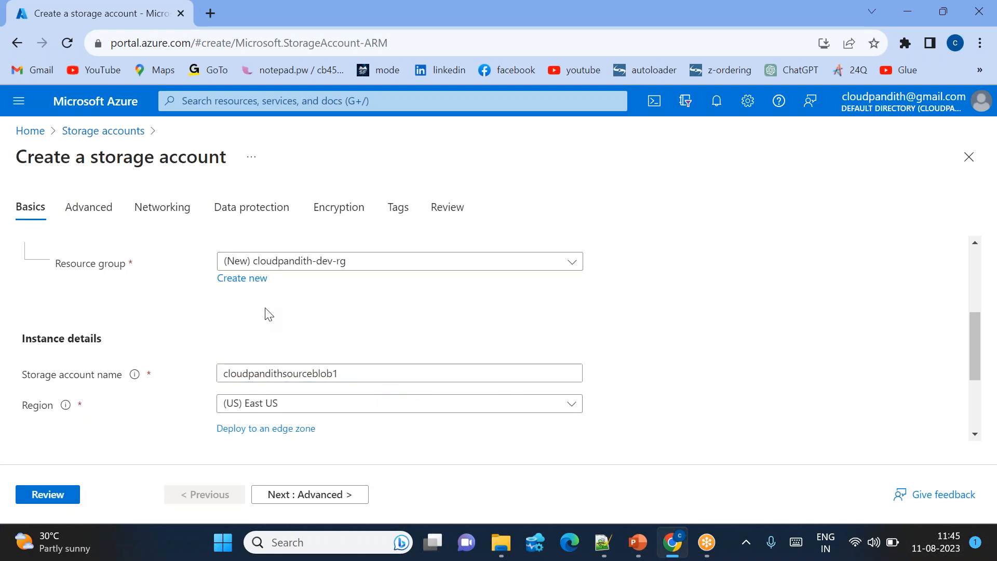
left_click(48, 499)
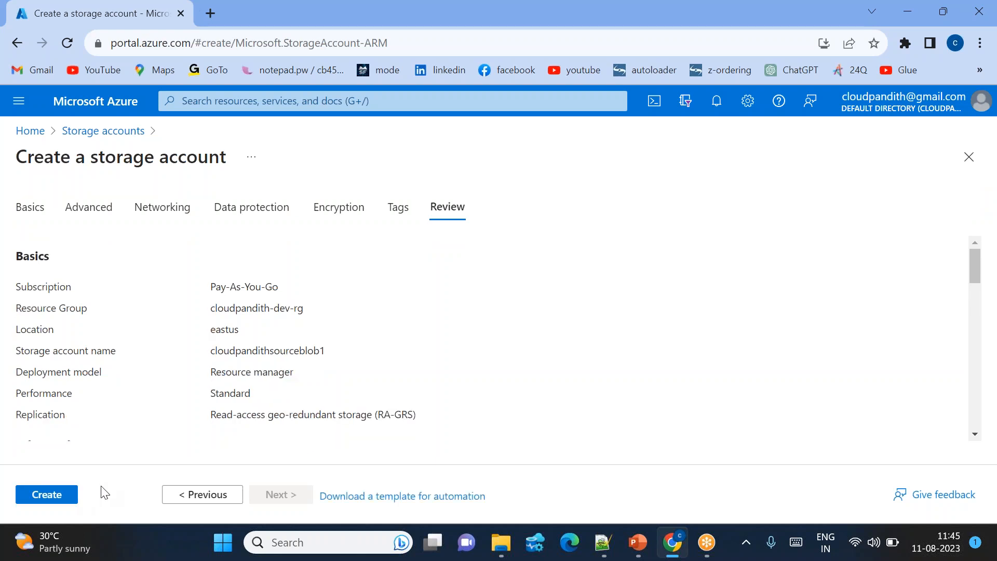
left_click(43, 495)
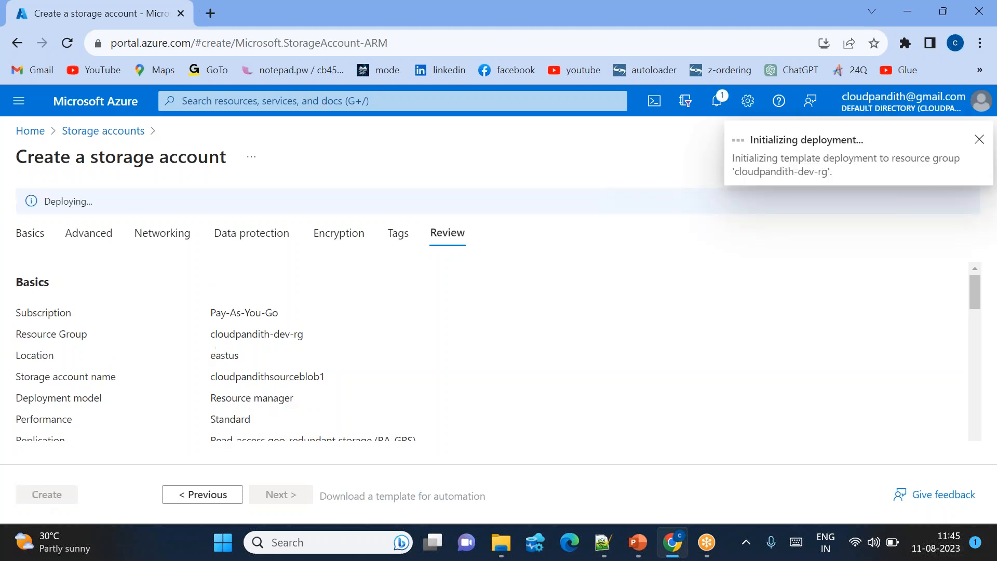
- Open the Azure portal in a new browser tab and go to the Storage accounts service
left_click(211, 13)
type("portal")
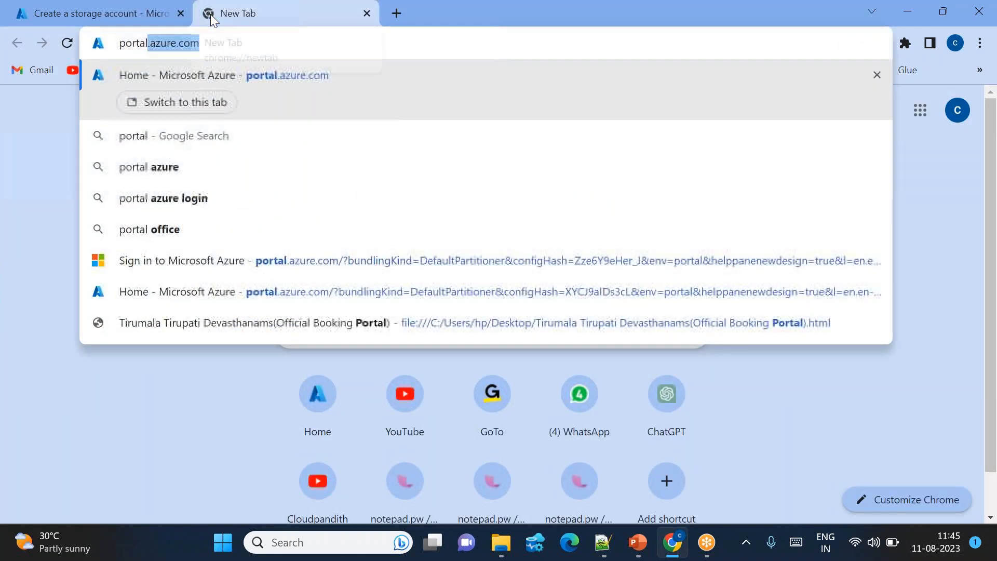
key("Return")
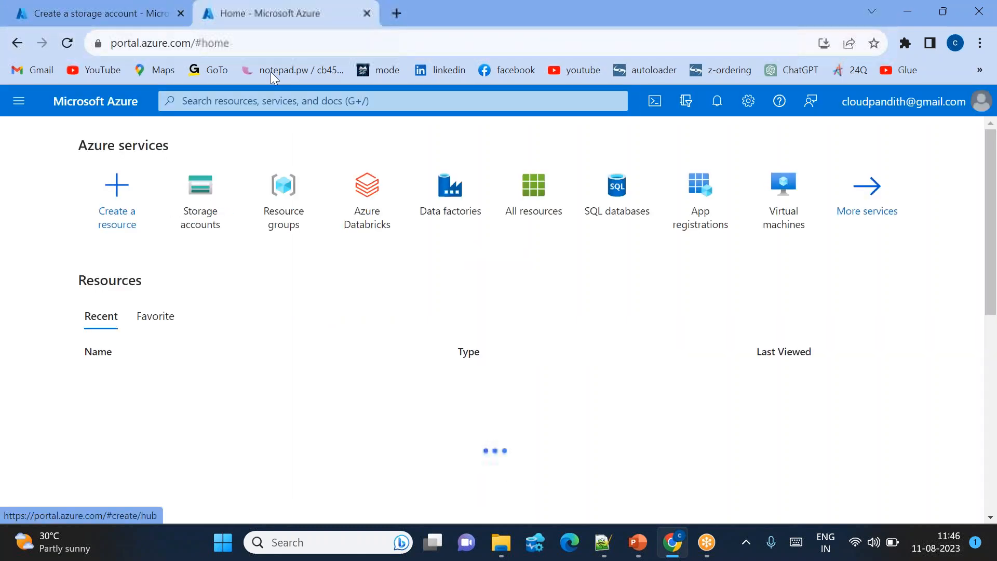
left_click(221, 103)
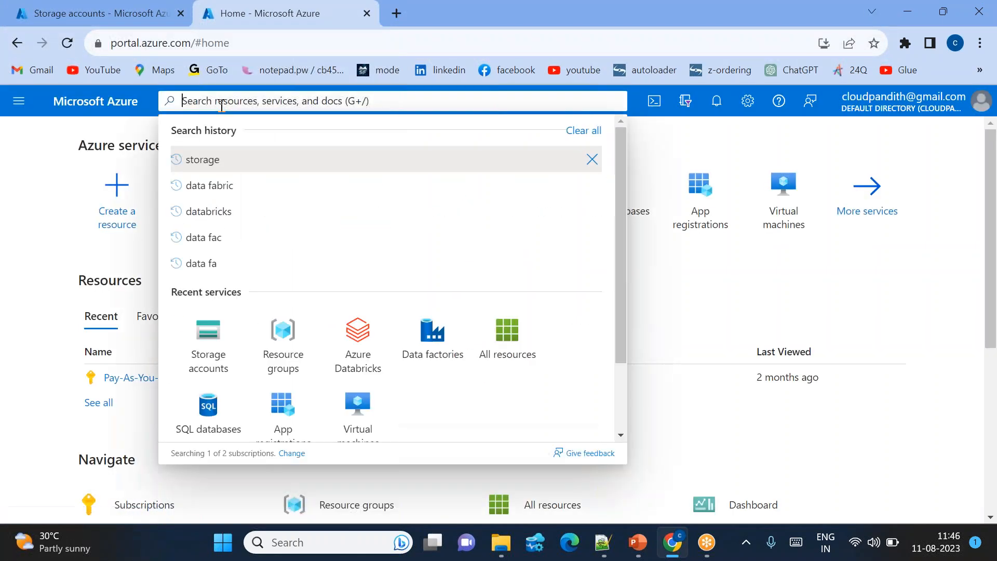
type("storage acc")
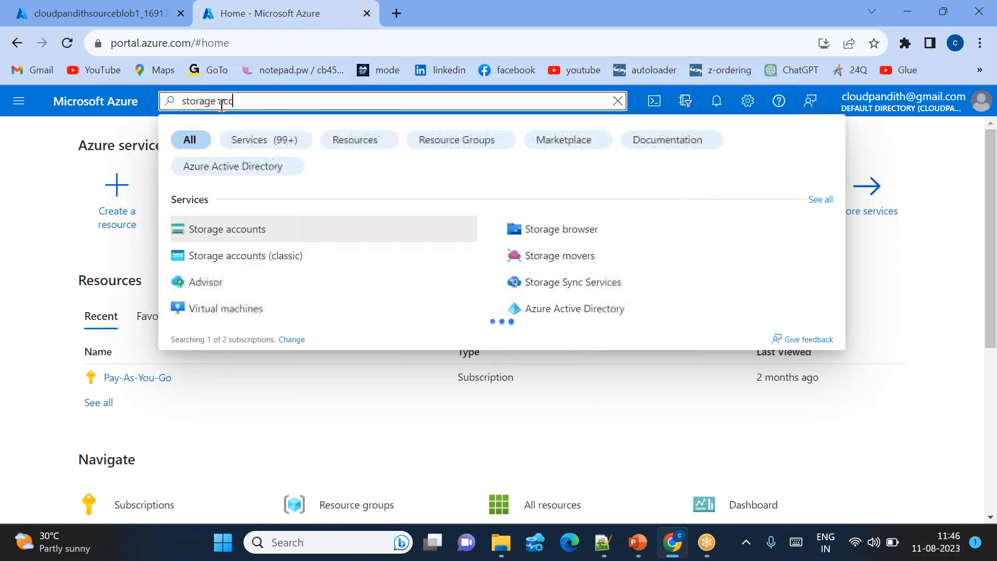
left_click(291, 229)
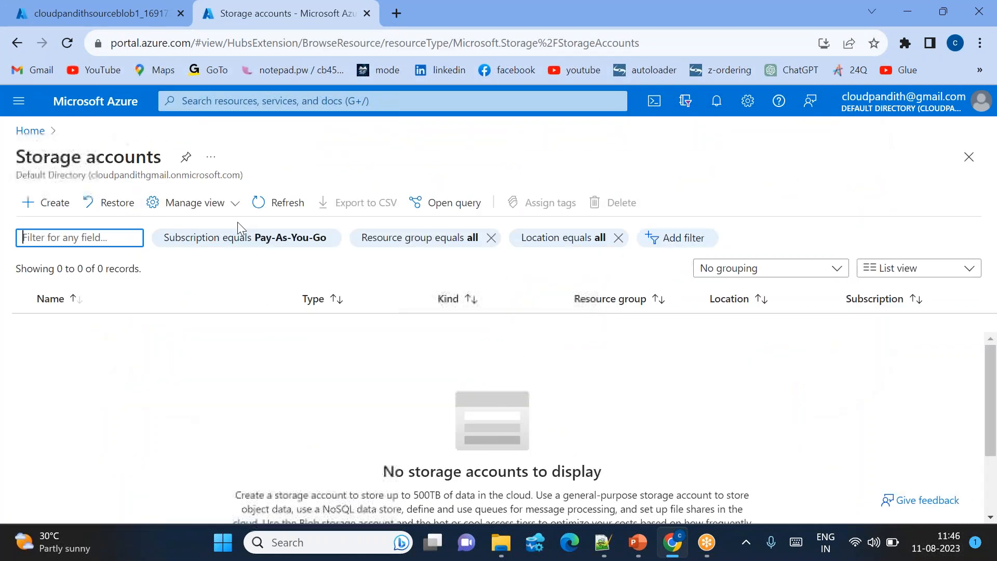
- Start a second storage account in the existing cloudpandith-dev-rg resource group and name it cloudpandithsinkblob1
left_click(47, 208)
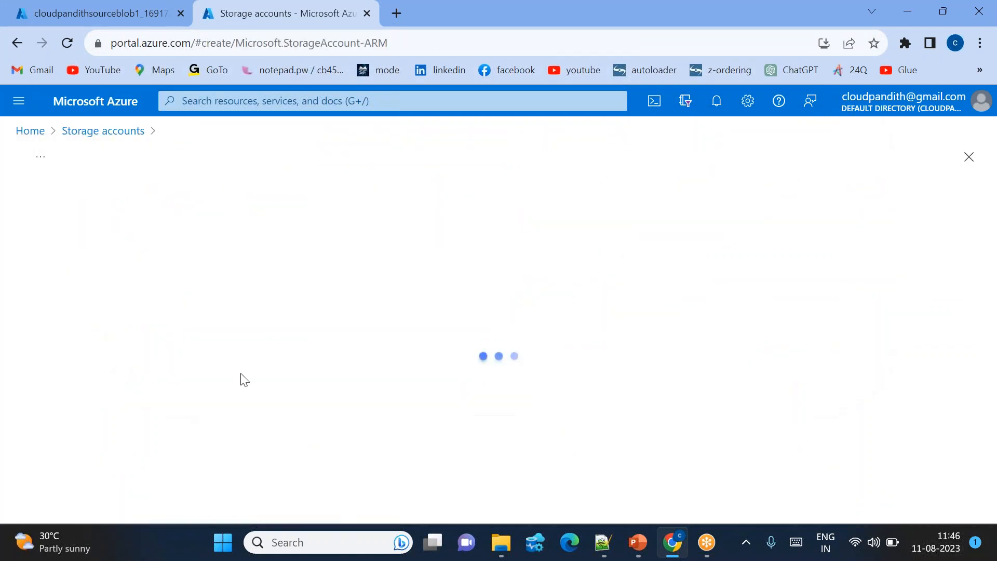
scroll(314, 338, "down", 3)
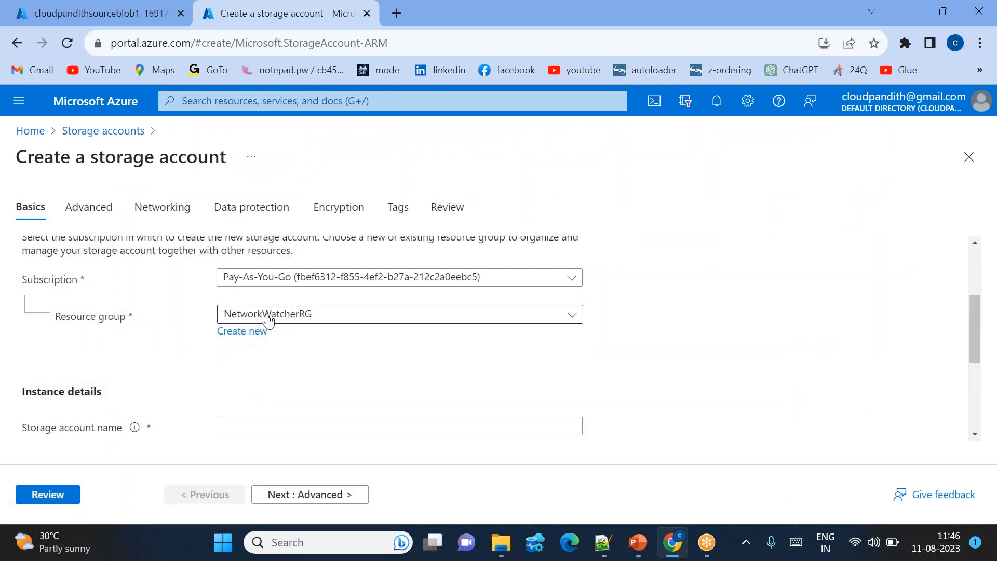
left_click(257, 319)
left_click(282, 396)
left_click(242, 421)
type("cloudpandithsinkblob1")
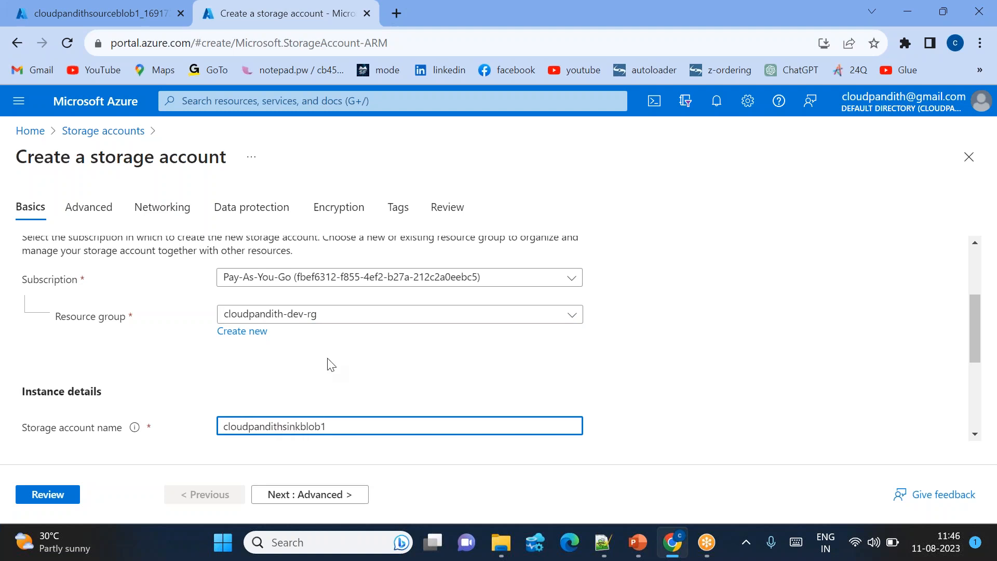
- Set the sink storage account's region to (Asia Pacific) West India and deploy the account
scroll(338, 361, "down", 1)
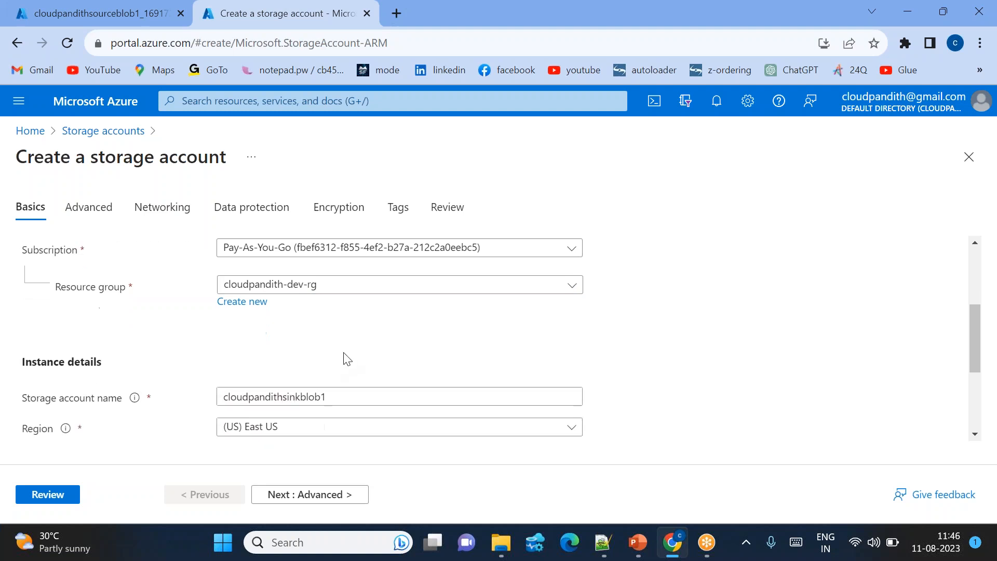
left_click(290, 426)
scroll(290, 426, "down", 2)
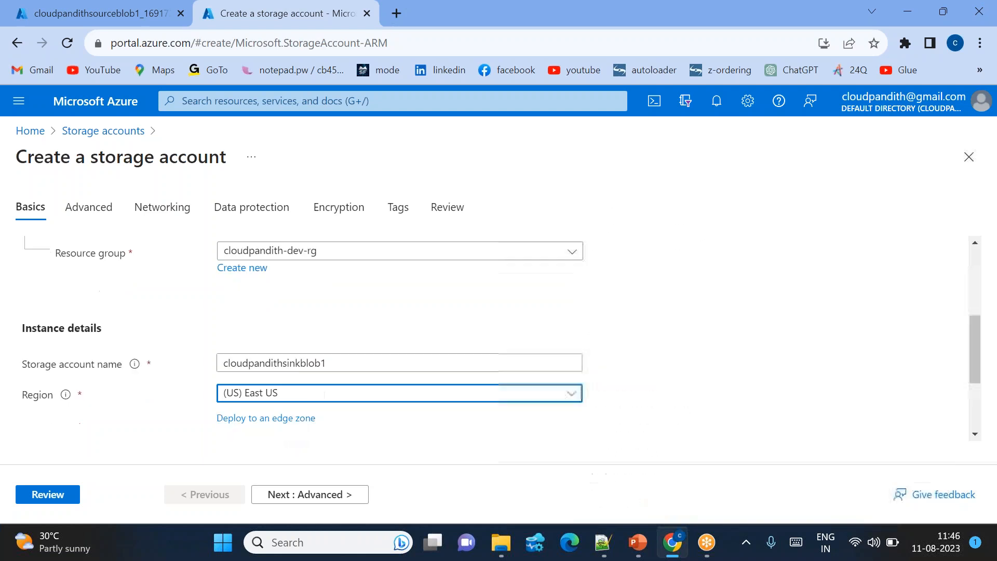
left_click(303, 374)
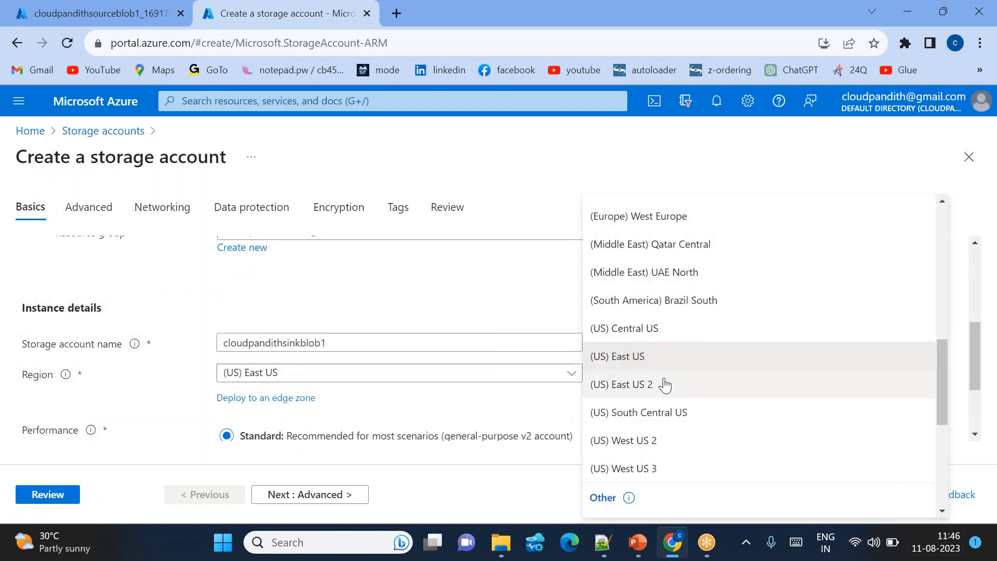
scroll(664, 383, "down", 1)
scroll(664, 384, "up", 2)
scroll(665, 385, "down", 7)
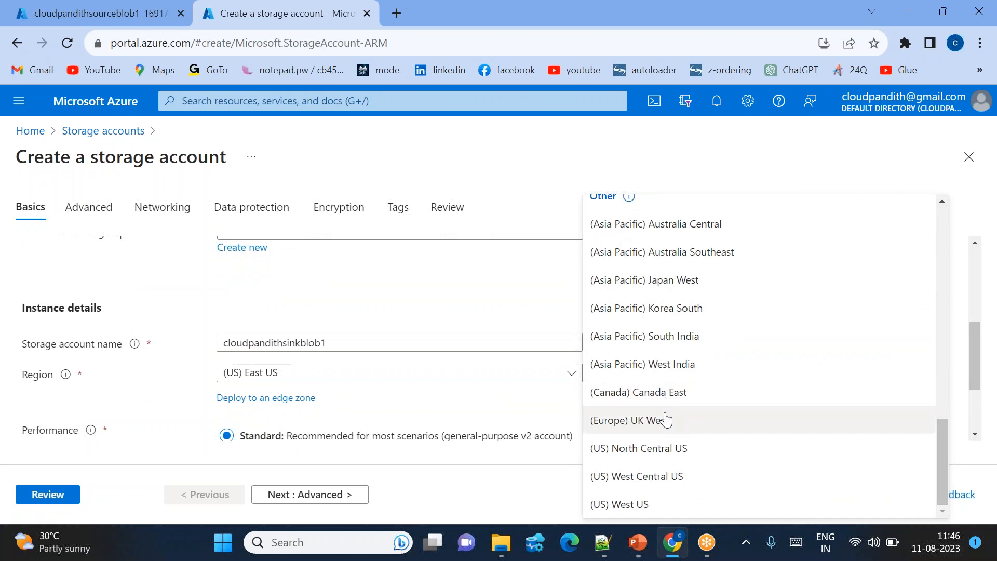
left_click(654, 375)
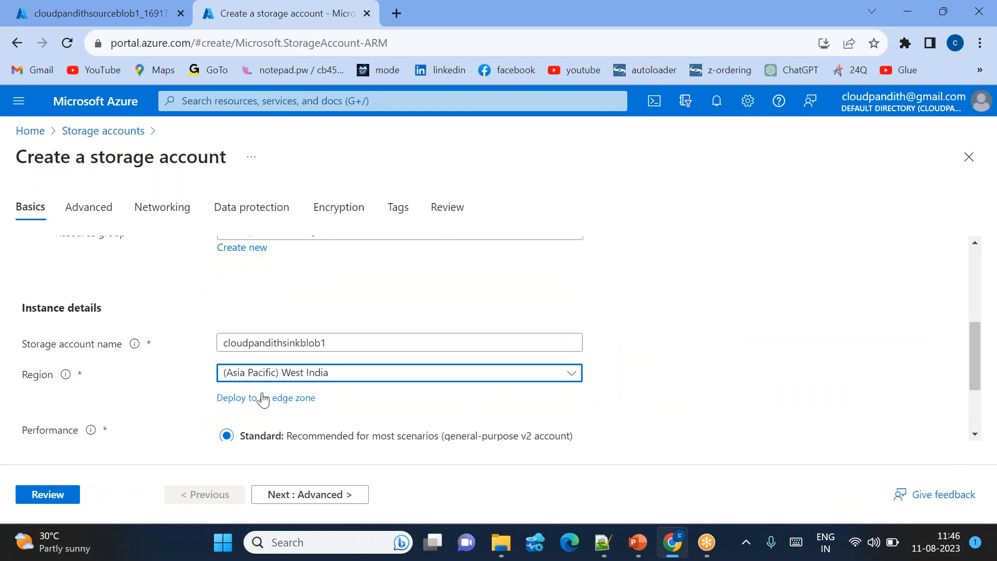
left_click(47, 495)
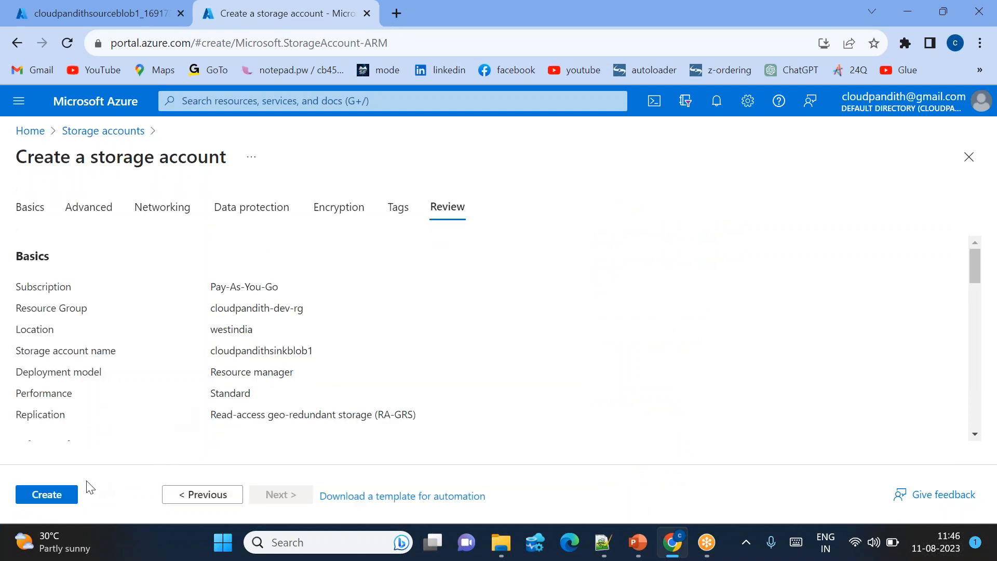
left_click(47, 494)
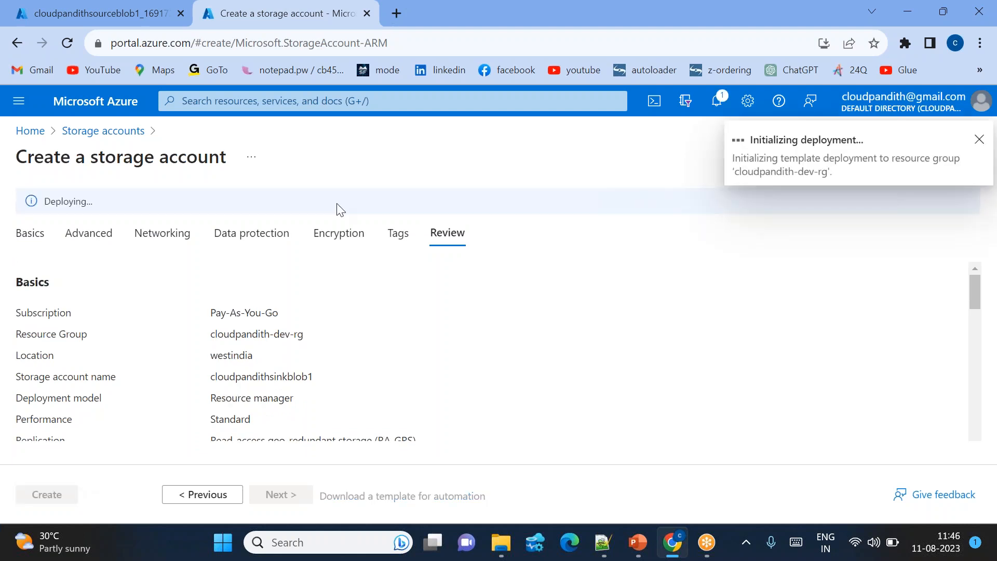
- Open the Azure portal in another browser tab, find the Data factories service and start creating a data factory
left_click(396, 20)
type("po")
key("Return")
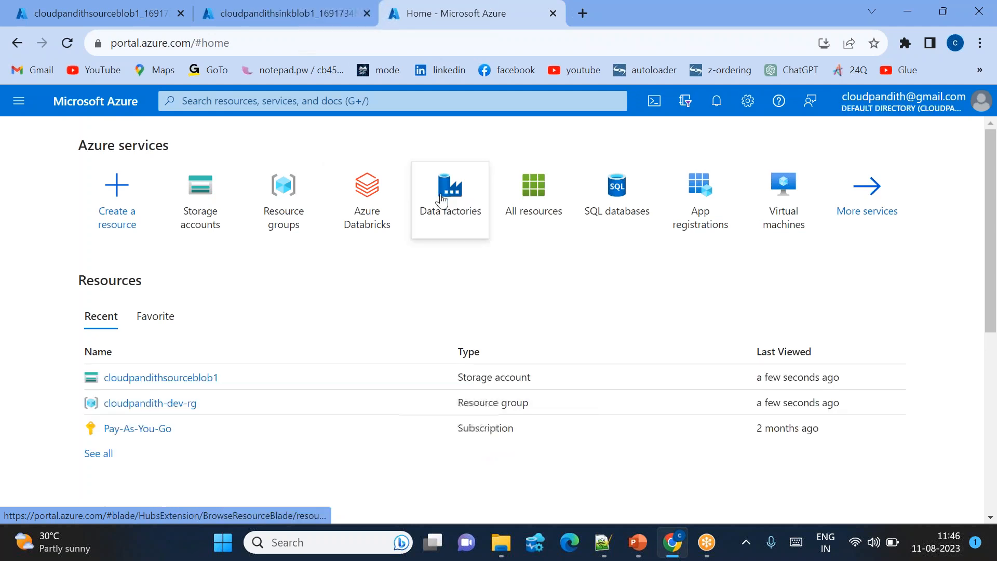
left_click(450, 187)
left_click(254, 101)
type("data fact")
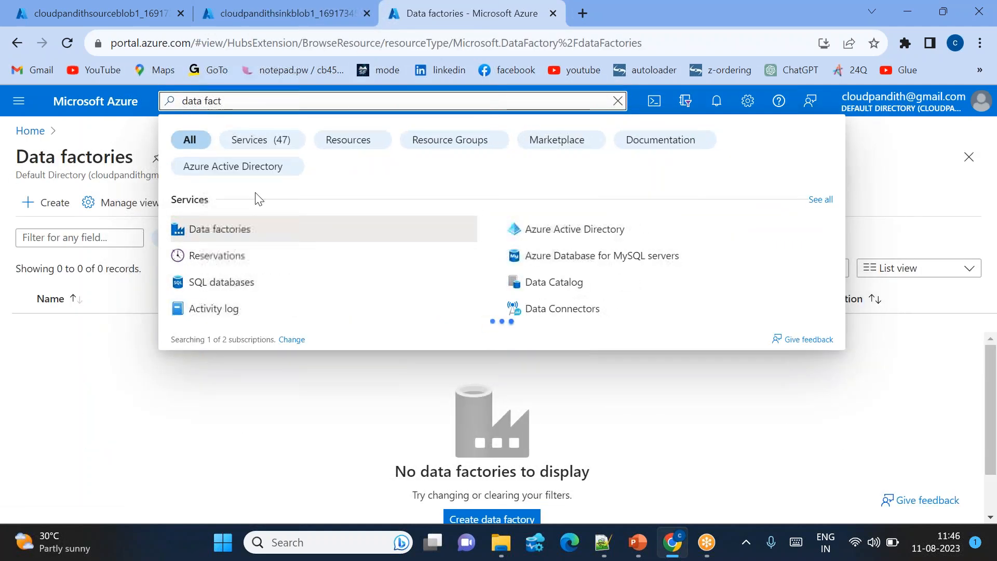
left_click(188, 229)
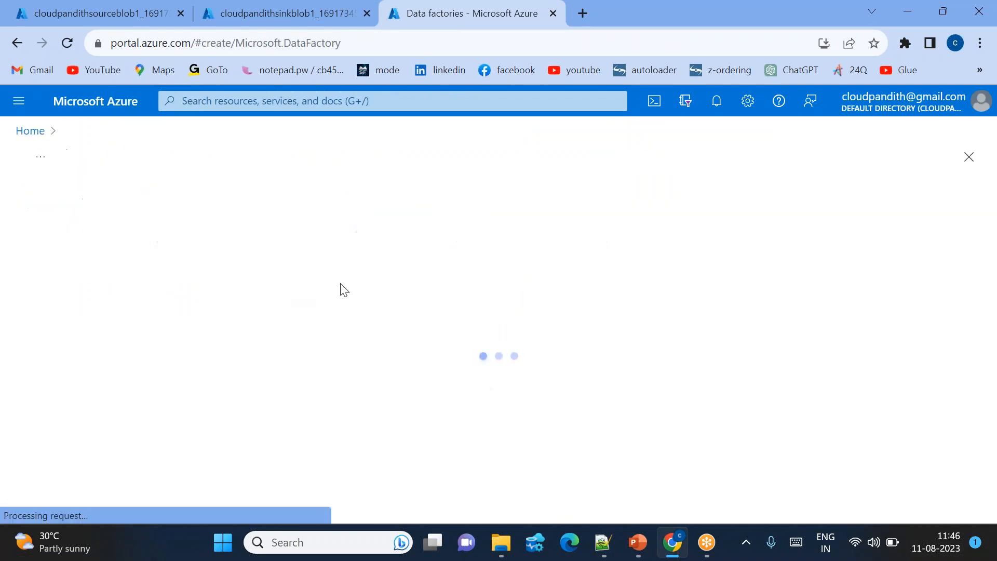
- Assign the data factory to the cloudpandith-dev-rg resource group and name it cloudpandithadfv21108
scroll(363, 320, "down", 1)
left_click(328, 310)
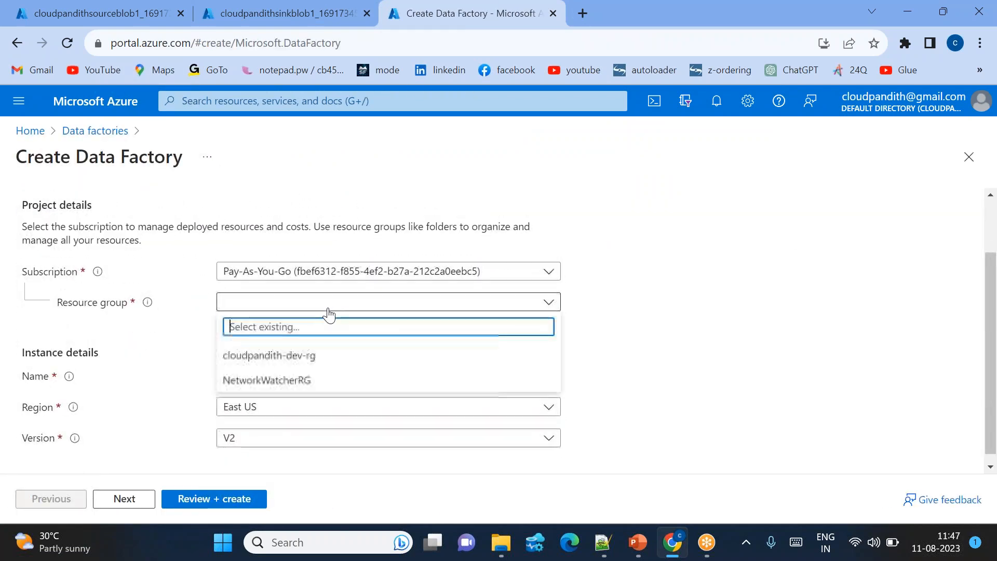
left_click(289, 351)
scroll(248, 369, "down", 1)
left_click(248, 369)
type("cloudpandithadfv21108")
left_click(355, 337)
- Change the data factory's name to cloudpandithdevadfv21, keeping it free of the date suffix
left_click_drag(310, 366, 396, 367)
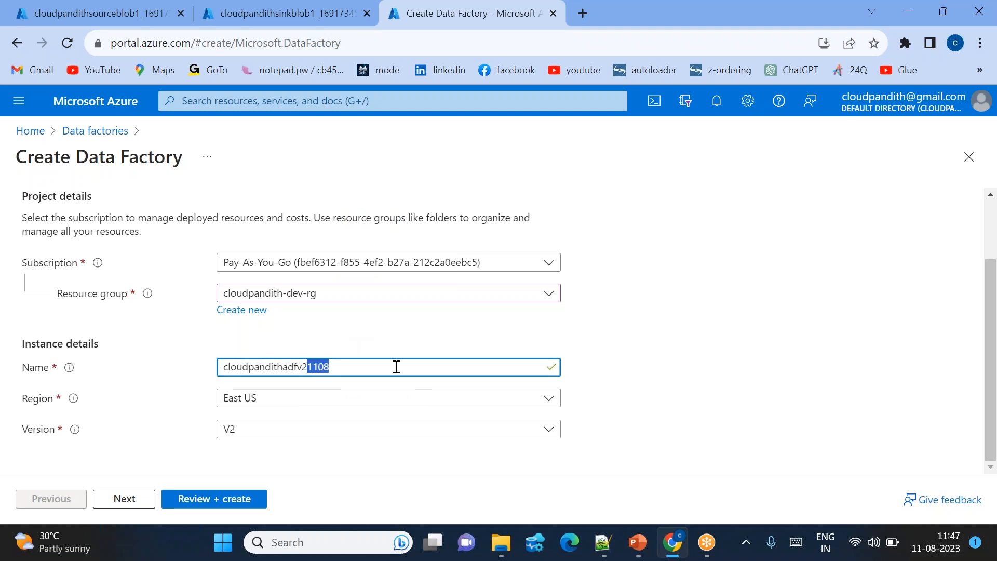
key("BackSpace")
left_click(284, 367)
type("dev")
left_click(369, 342)
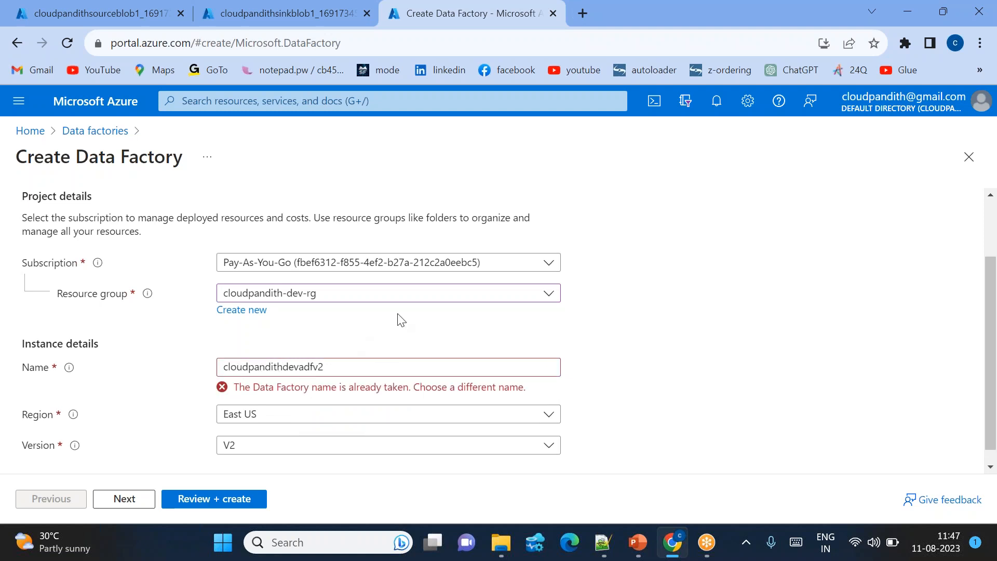
left_click(330, 367)
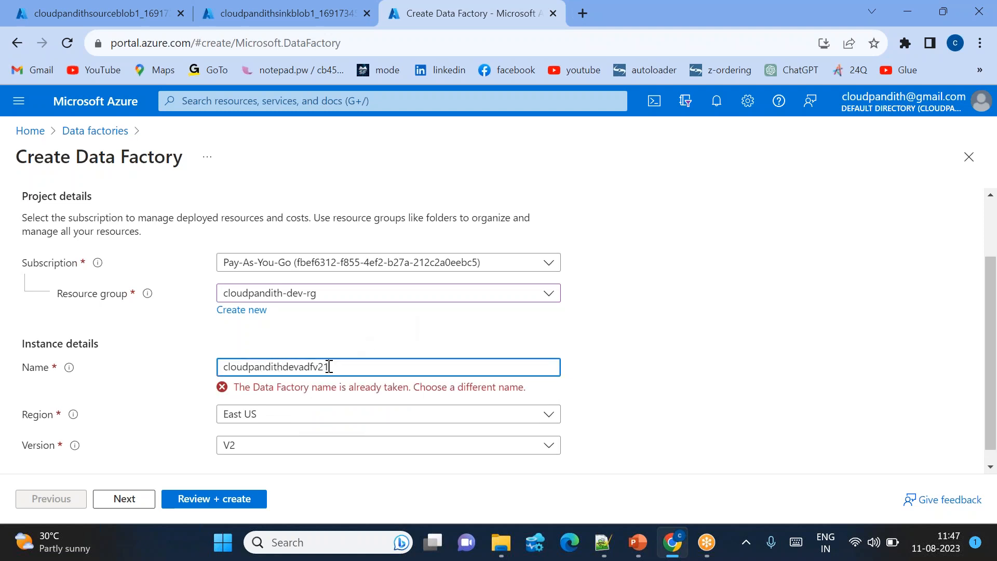
left_click(477, 337)
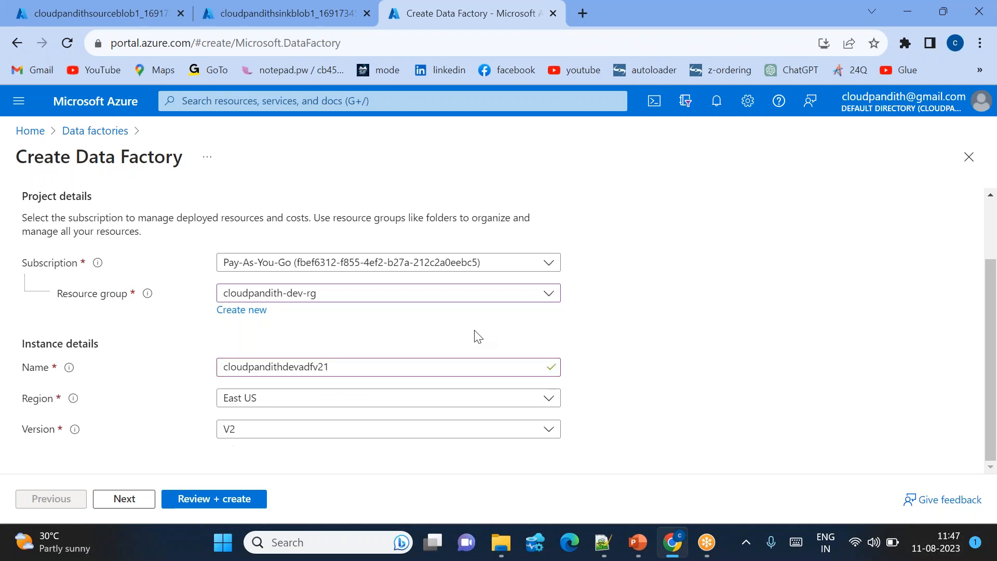
- Review the data factory, return to its basic settings and open the region choices
left_click(223, 500)
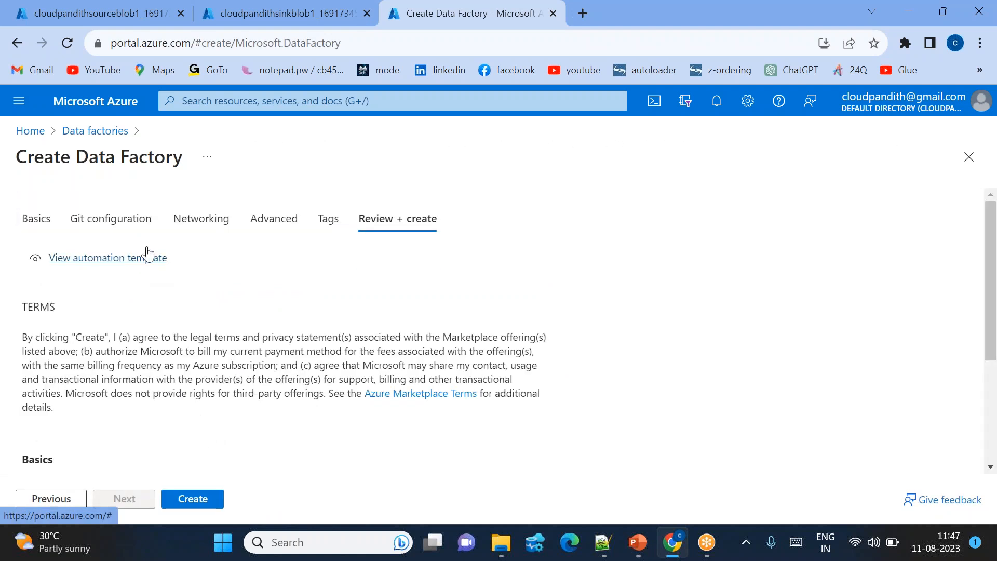
left_click(34, 223)
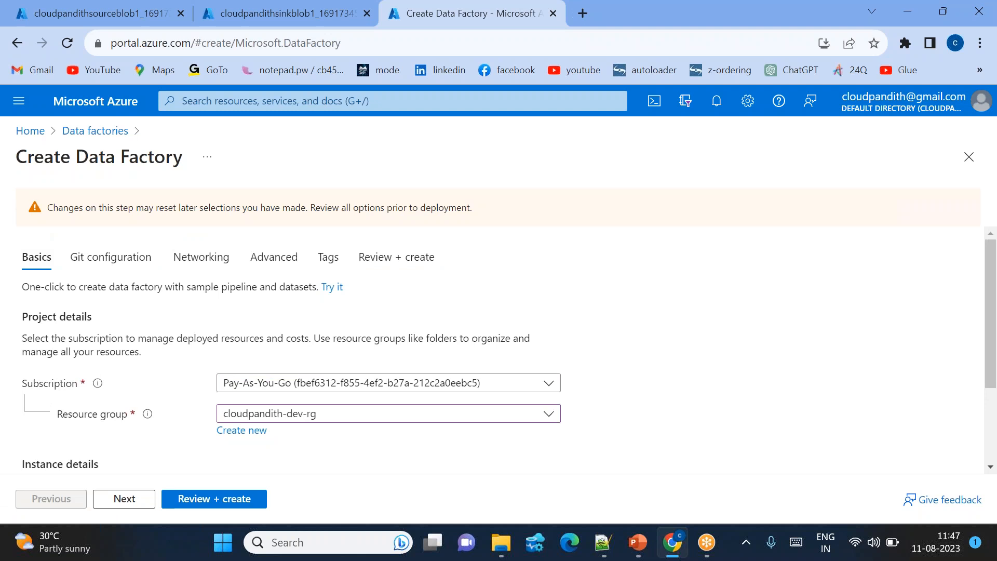
scroll(333, 382, "down", 3)
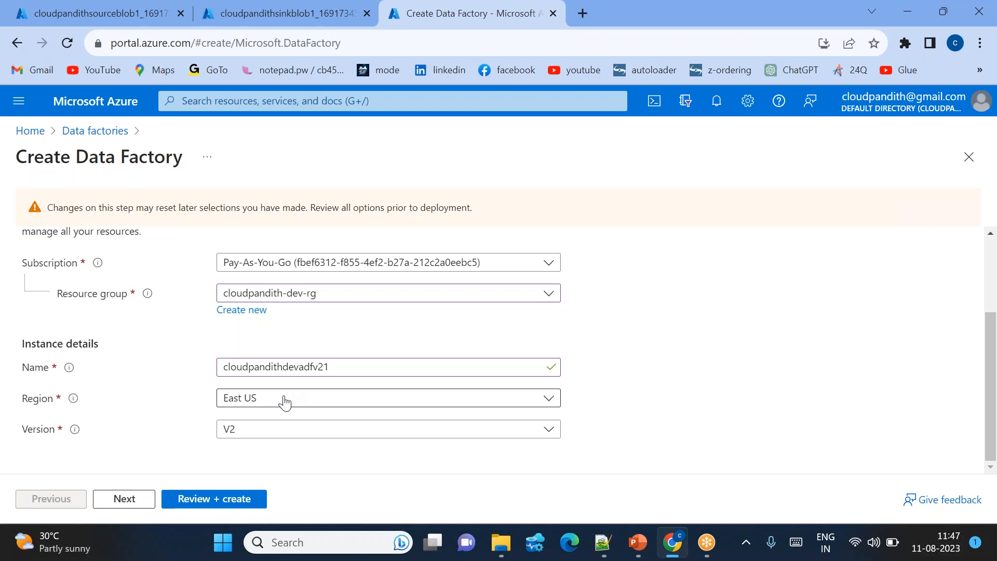
left_click(268, 407)
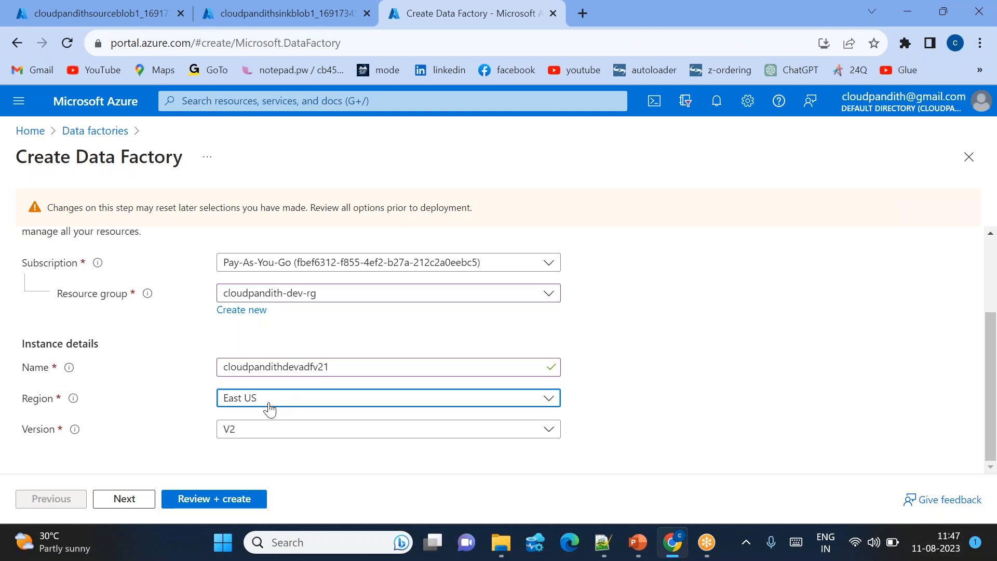
- Open the deployed cloudpandithsinkblob1 storage account and check its location in the overview
left_click(248, 16)
left_click(296, 388)
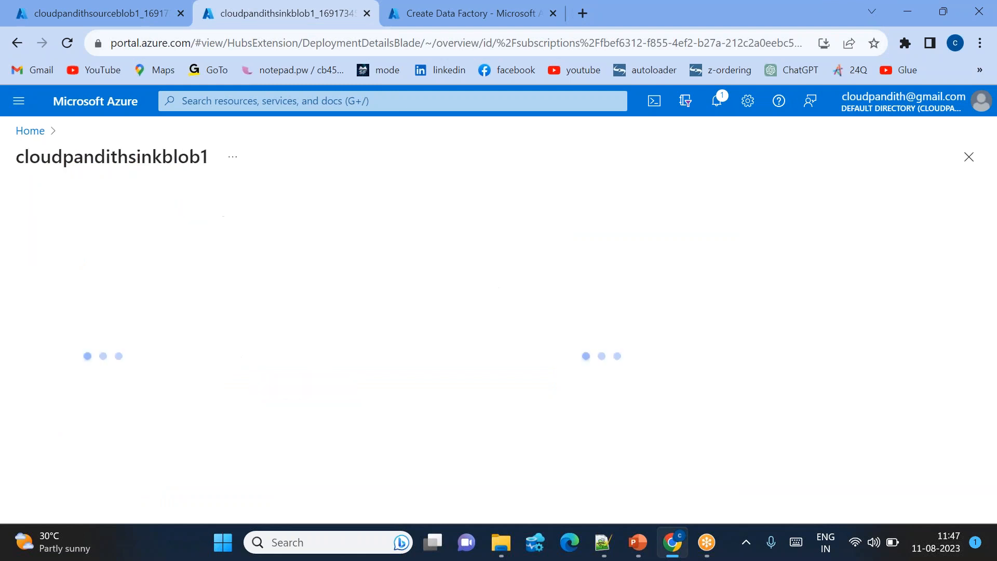
left_click(86, 338)
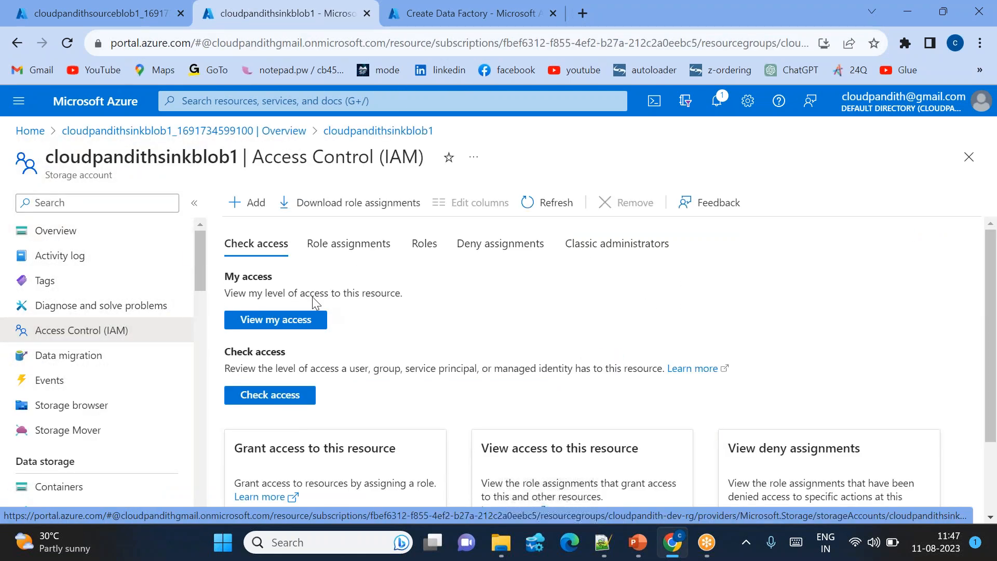
left_click(51, 231)
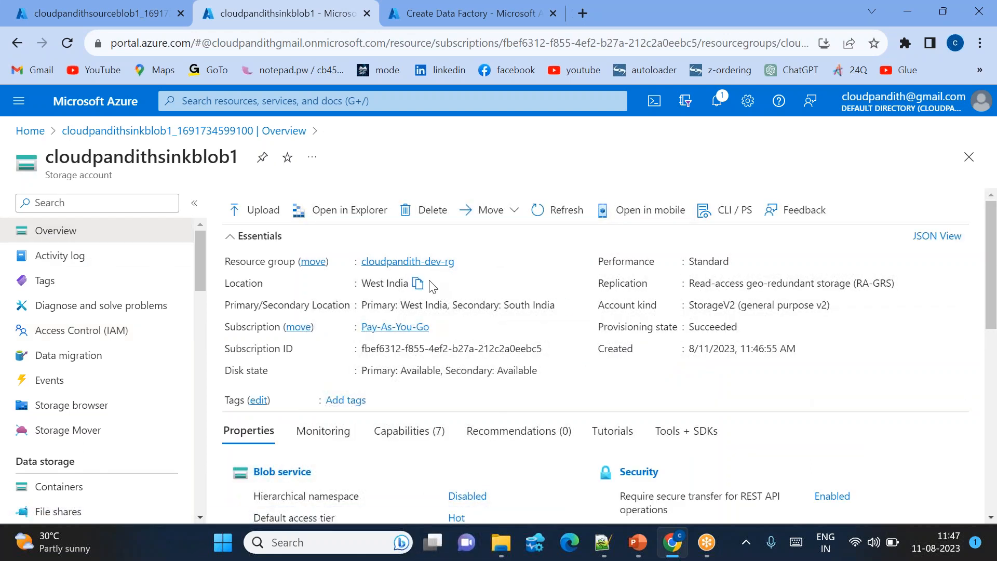
- Try to find West India among the region choices for the new data factory
left_click(396, 23)
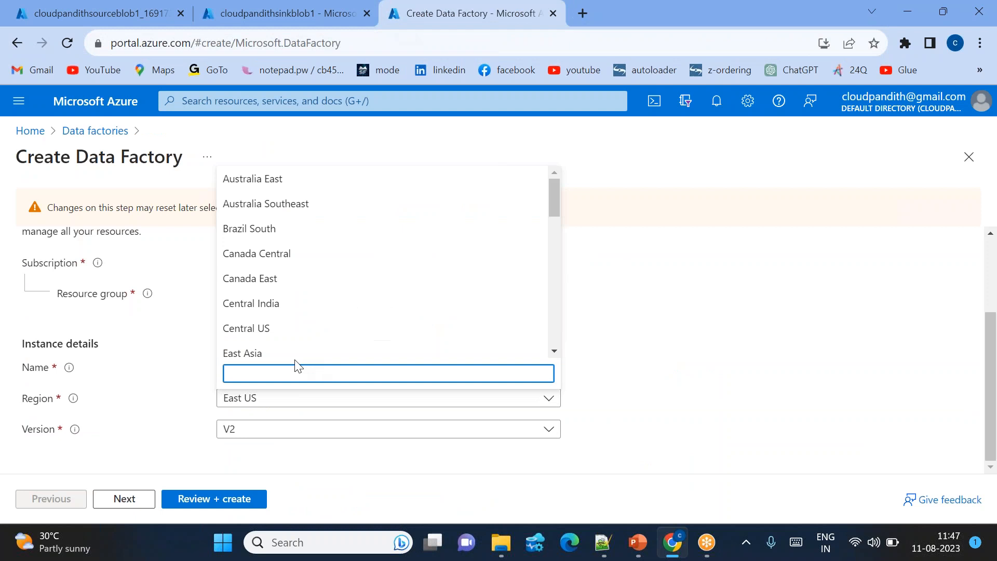
type("west ind")
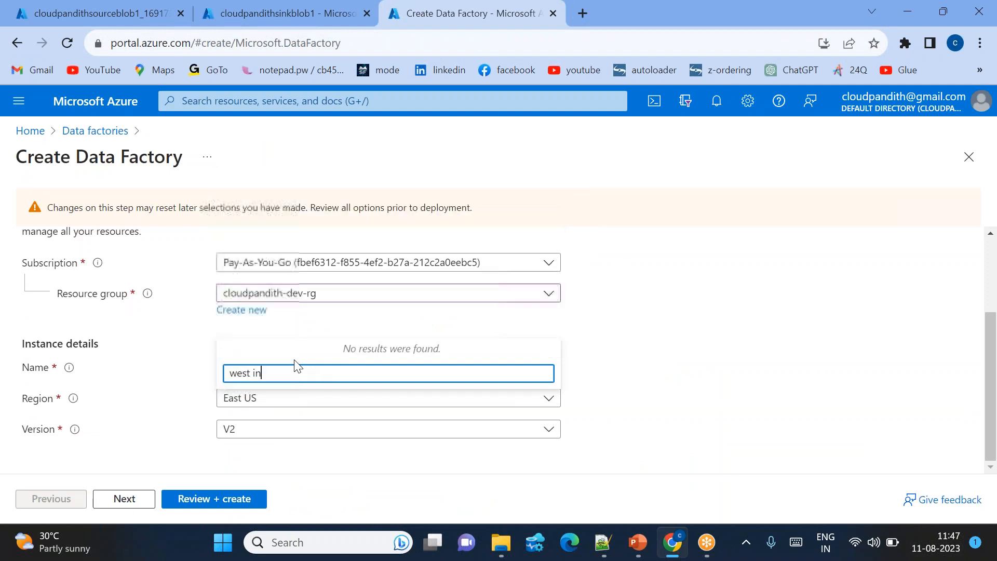
key("BackSpace")
key("BackSpace")
key("BackSpace")
key("BackSpace")
key("BackSpace")
key("BackSpace")
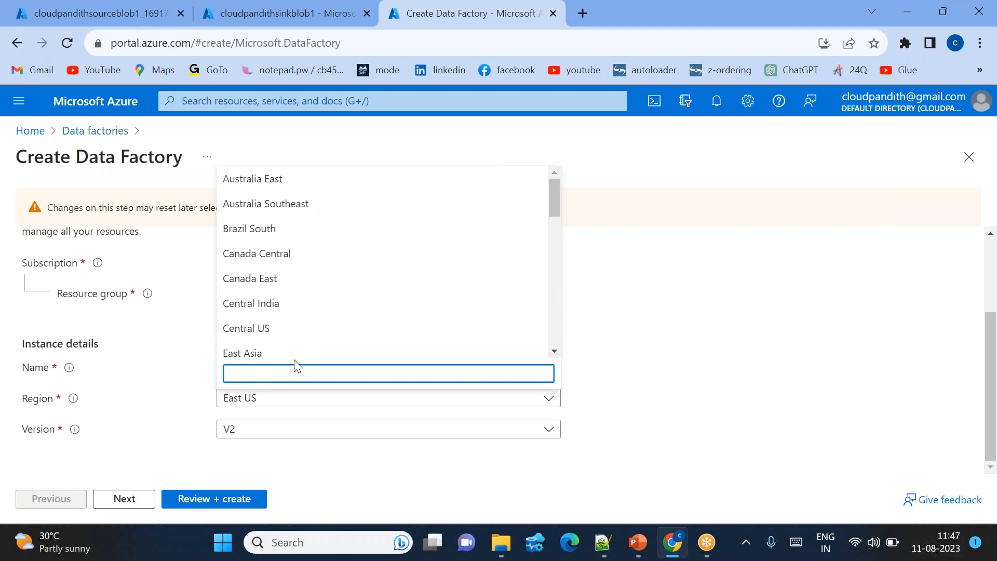
left_click(587, 385)
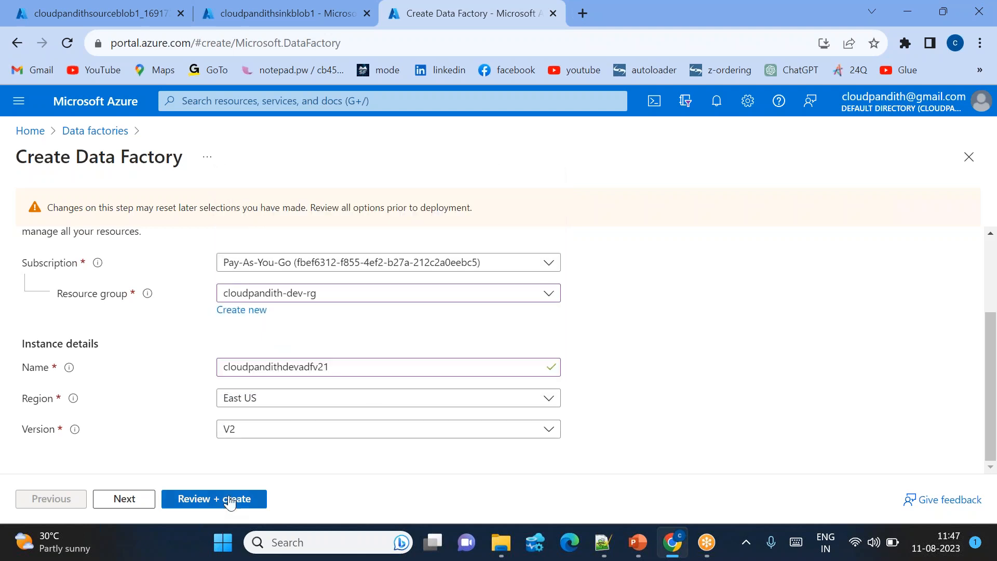
- Review the data factory settings, create the data factory and refresh its deployment status
left_click(205, 504)
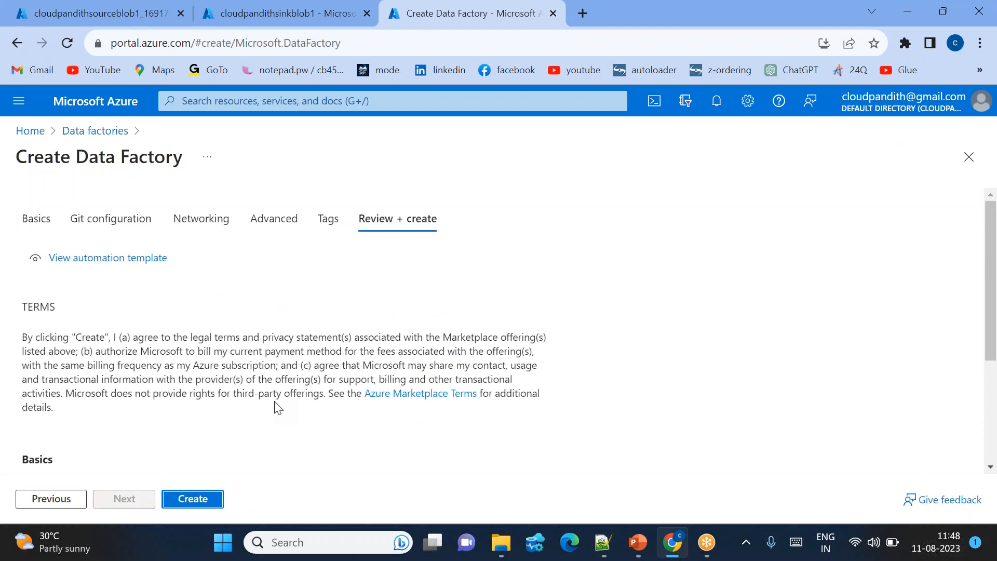
left_click(195, 501)
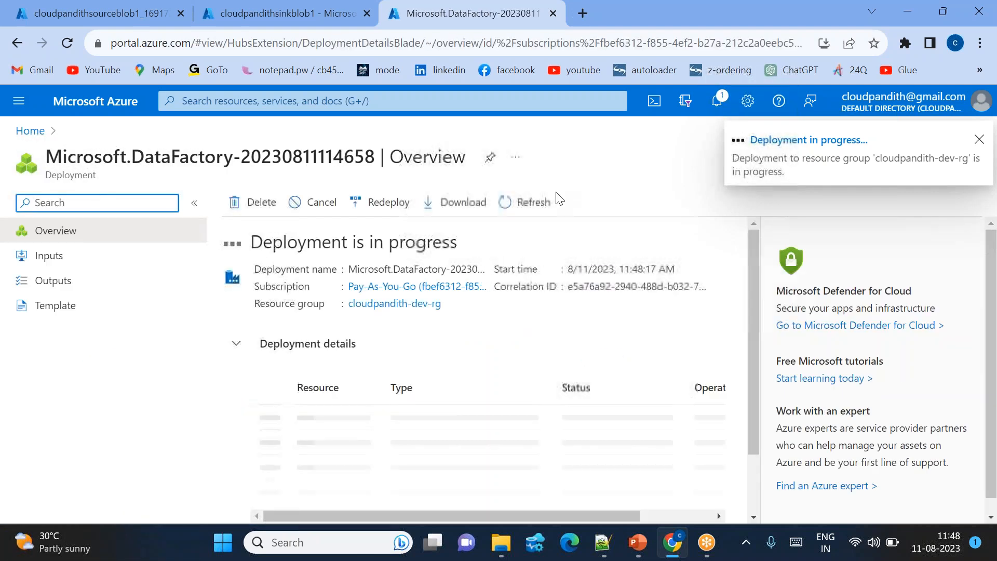
left_click(540, 202)
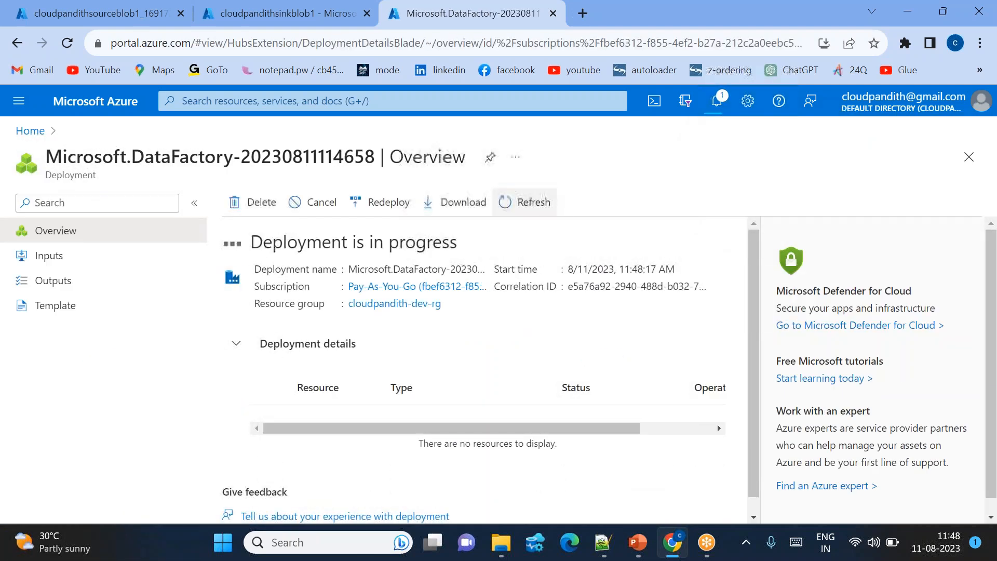
- Switch to the PowerPoint slide show and reveal the fourth prerequisite for the hands-on
mouse_move(637, 543)
left_click(719, 480)
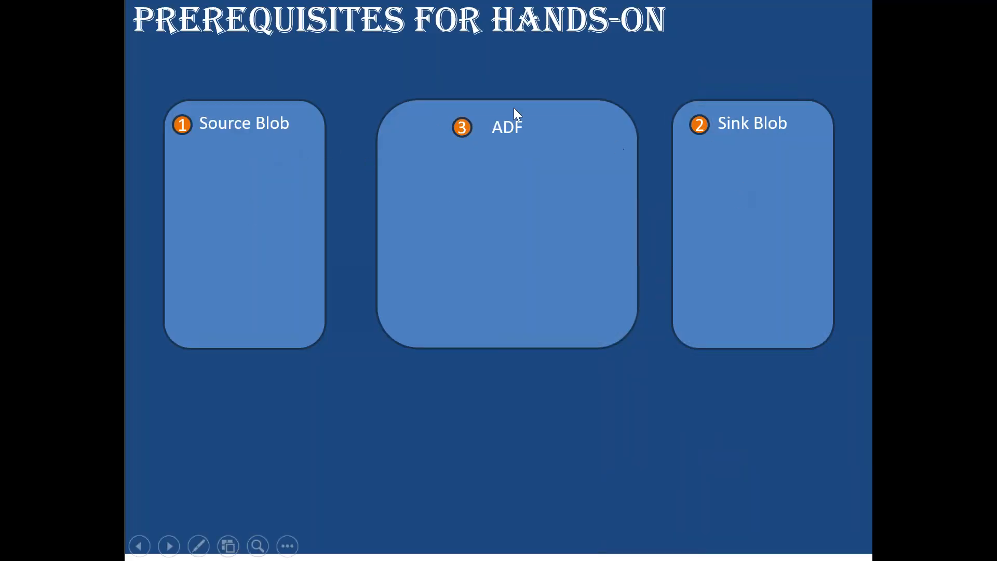
left_click(505, 198)
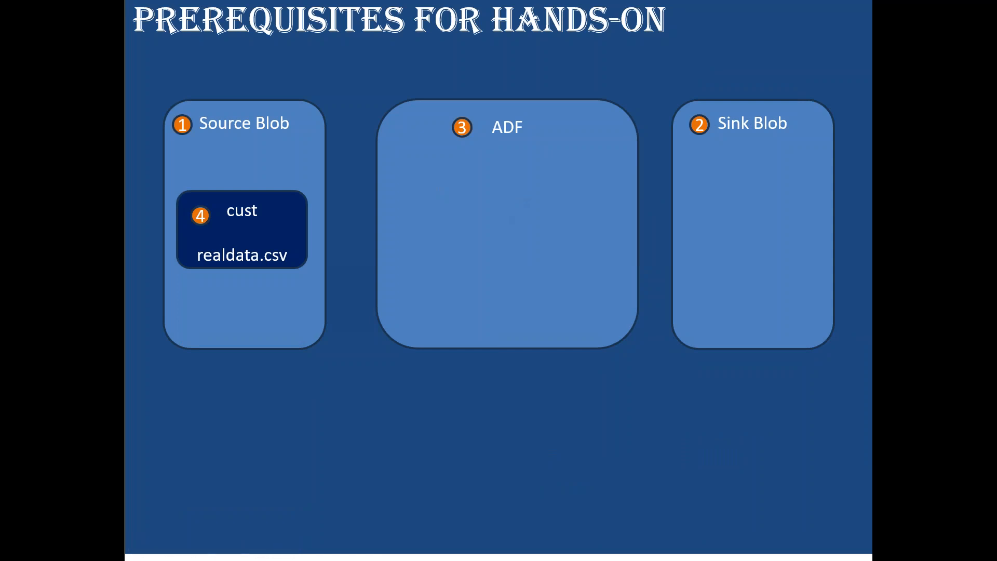
- Return to the Azure portal in Chrome, open the cloudpandithsourceblob1 storage account and create a container named cust in it
key("alt+Tab")
left_click(114, 11)
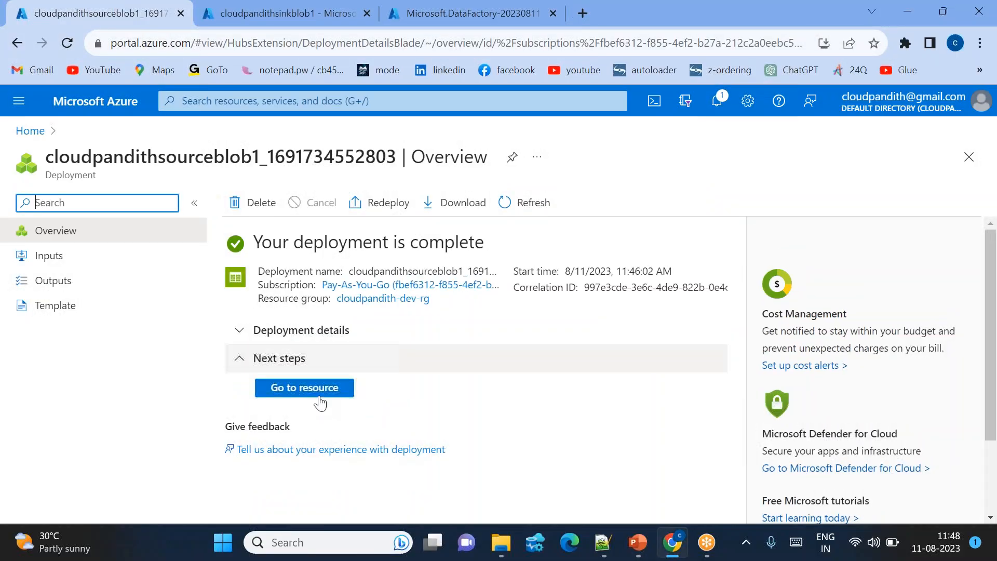
left_click(297, 388)
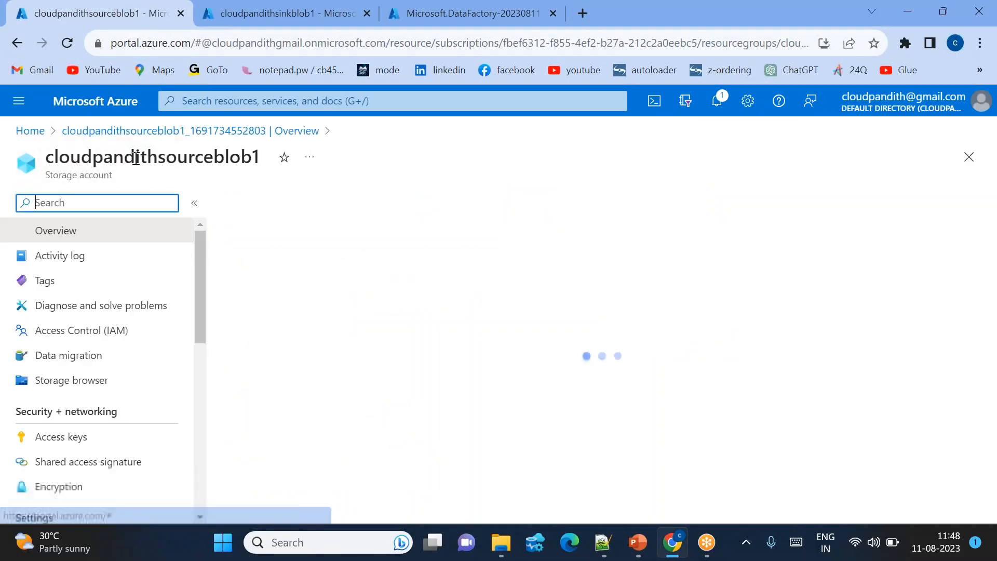
left_click_drag(102, 157, 228, 158)
scroll(125, 377, "down", 1)
scroll(125, 376, "down", 1)
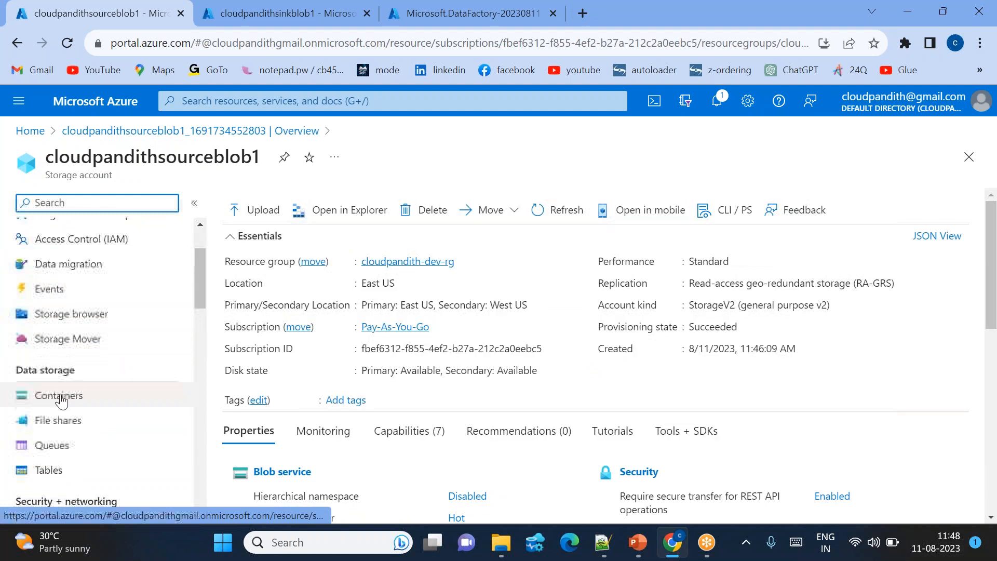
left_click(55, 395)
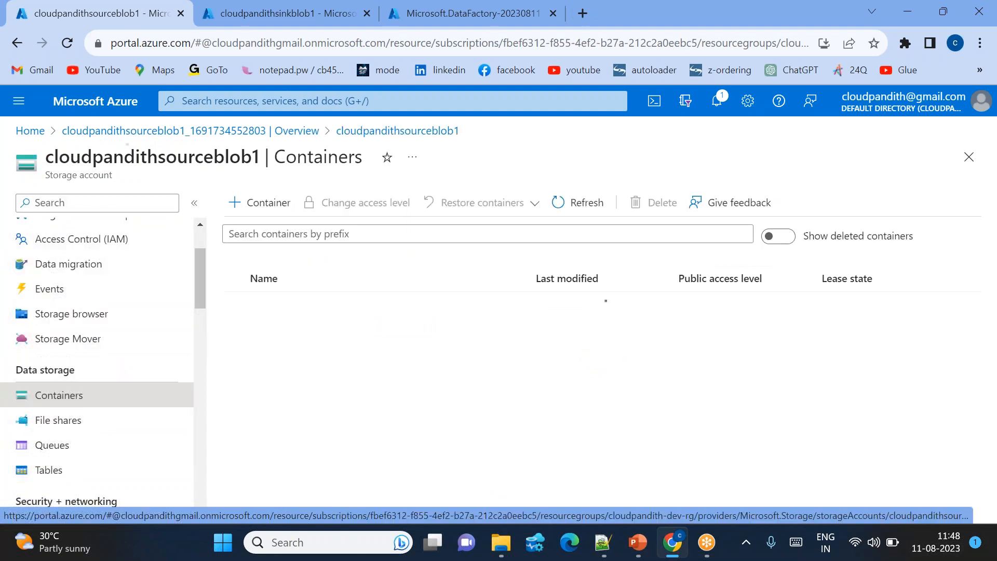
left_click(240, 202)
type("cust")
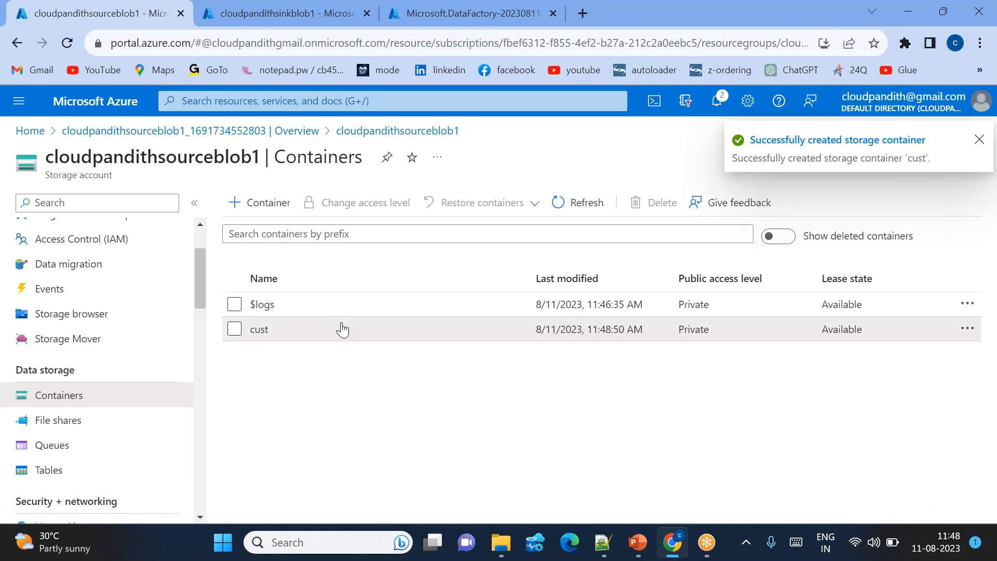
- Upload realdata.csv from the Desktop folder into the cust container
left_click(342, 329)
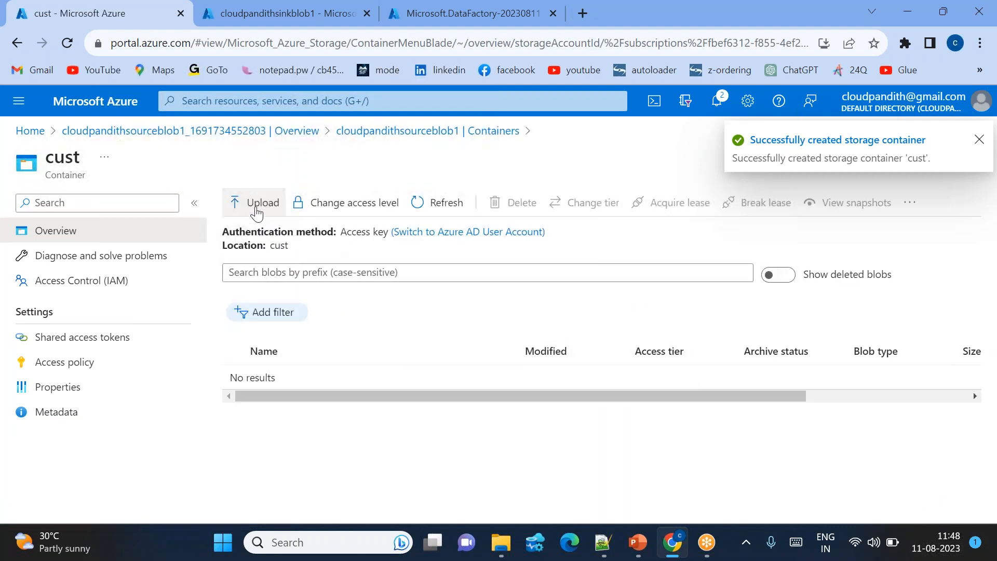
left_click(256, 211)
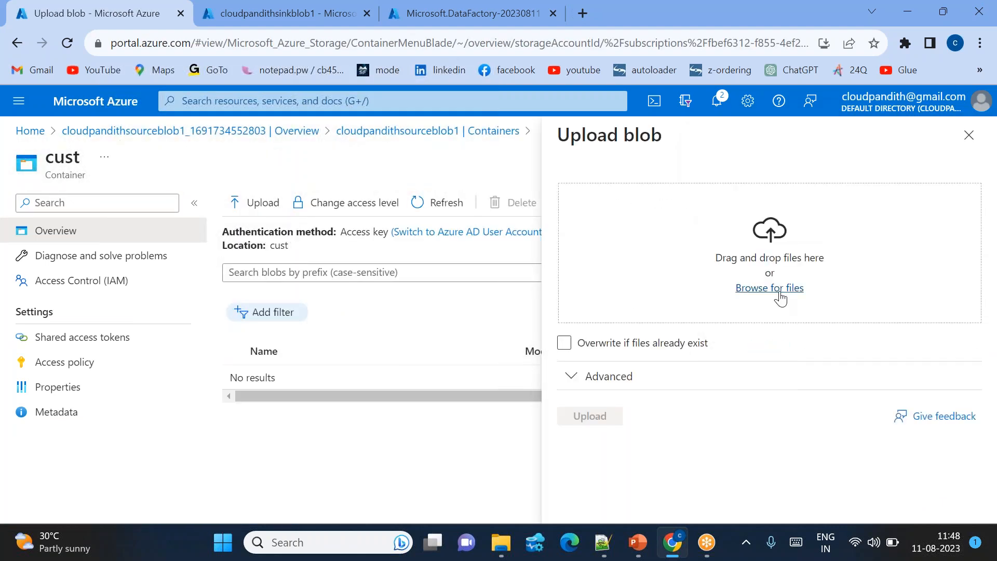
left_click(770, 288)
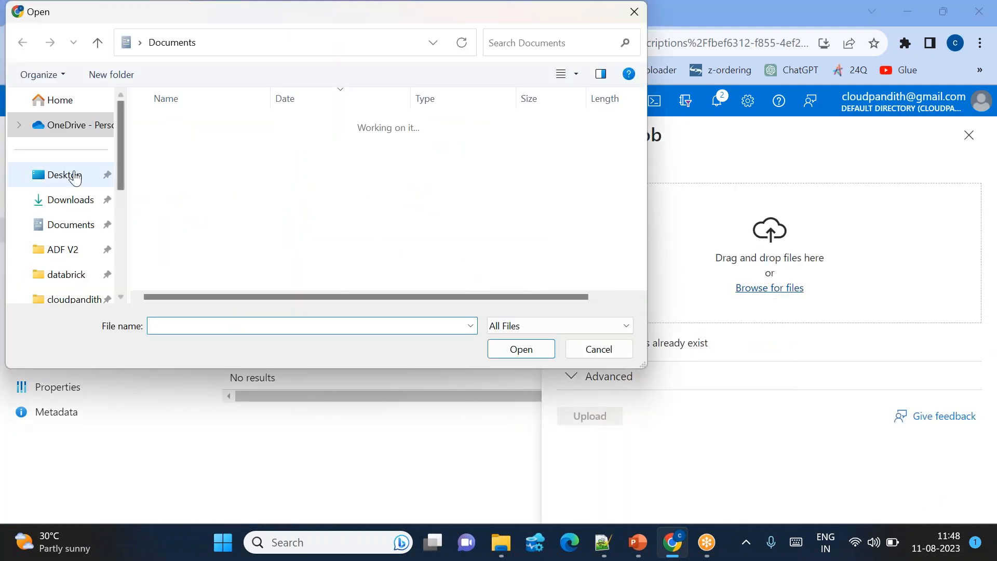
left_click(71, 174)
left_click(176, 327)
type("rea")
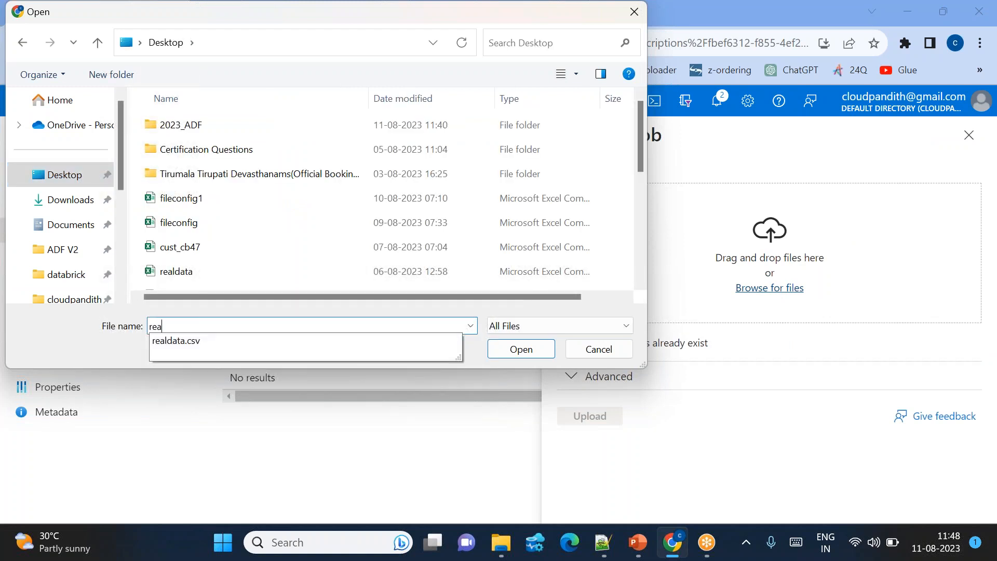
left_click(188, 344)
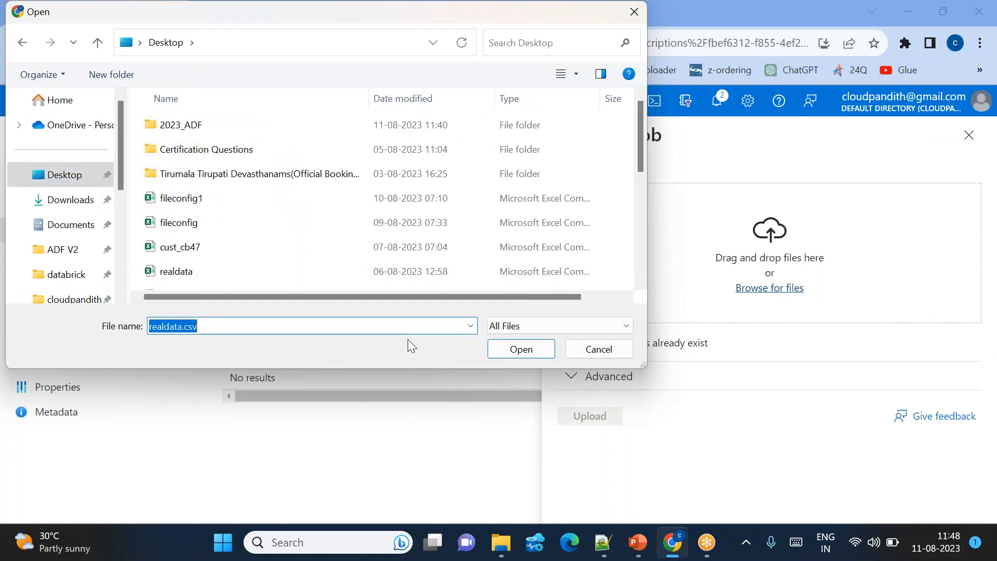
left_click(521, 349)
left_click(599, 418)
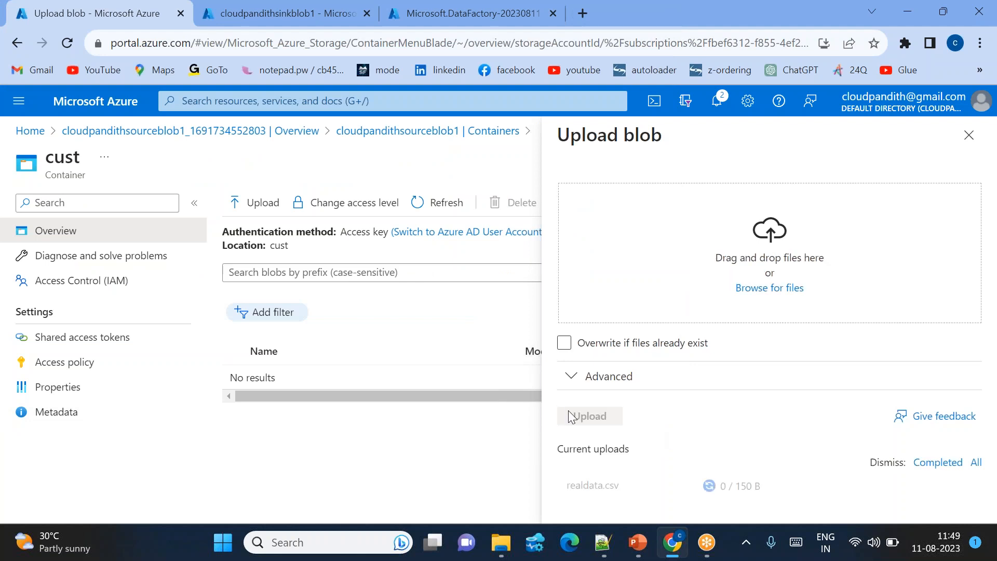
- Open the uploaded realdata.csv, examine its column headers and records, and close the file view
left_click(320, 381)
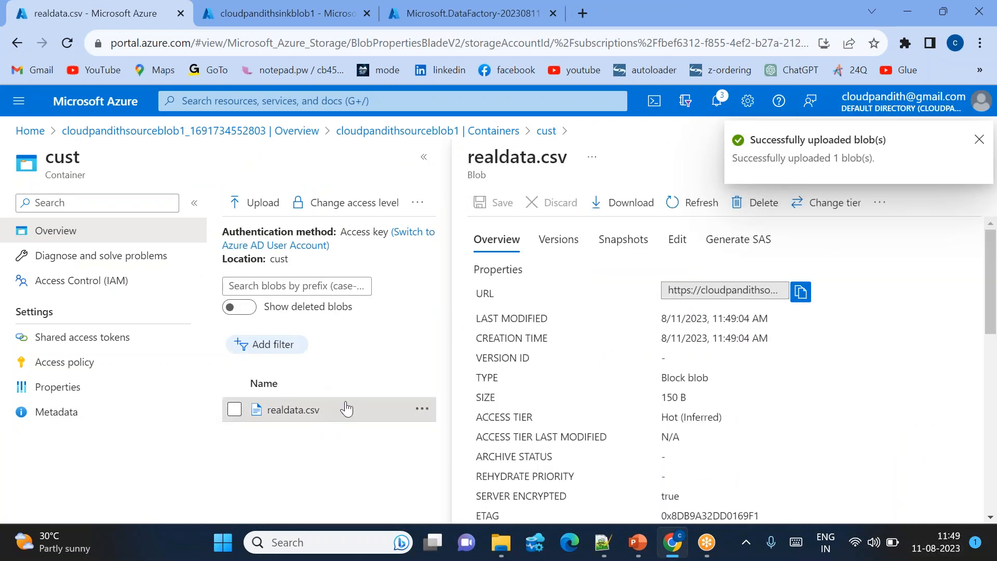
left_click(666, 240)
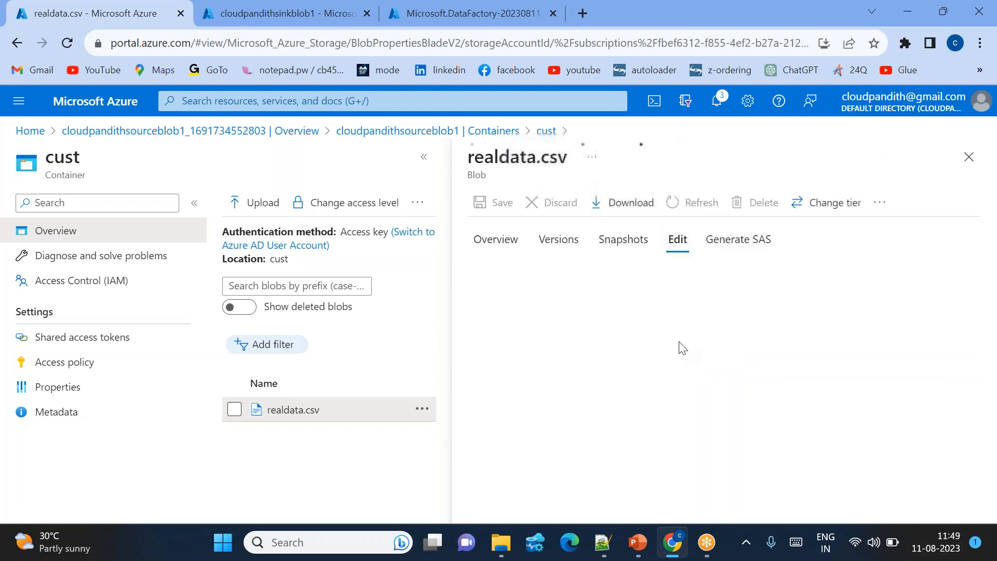
left_click_drag(729, 328, 524, 270)
double_click(664, 267)
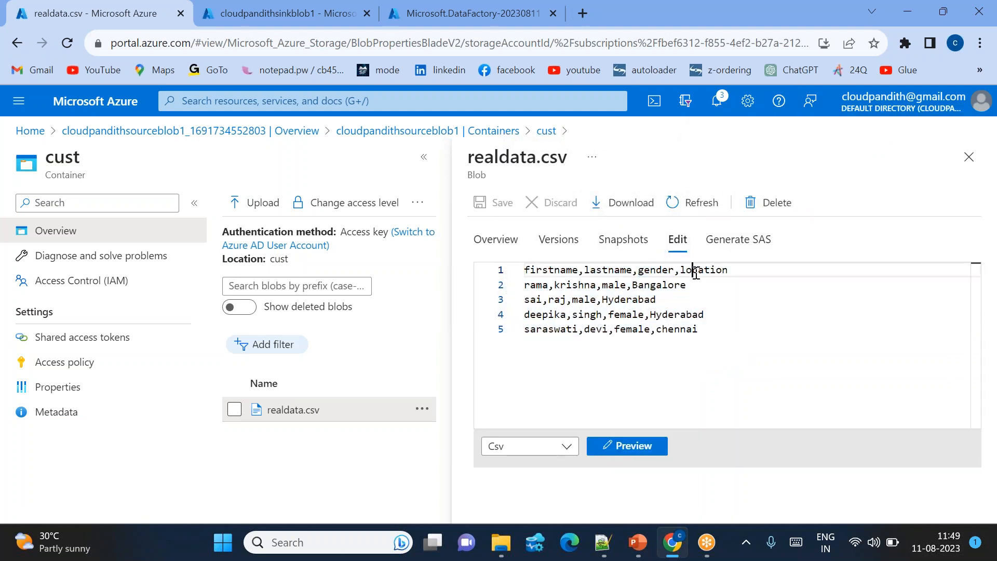
double_click(693, 269)
left_click_drag(731, 322, 535, 270)
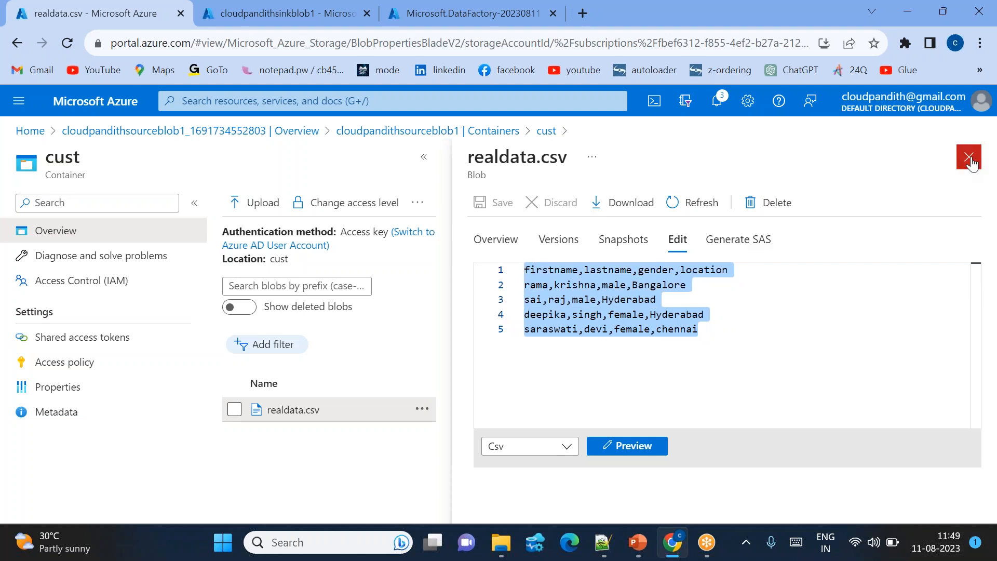
left_click(970, 157)
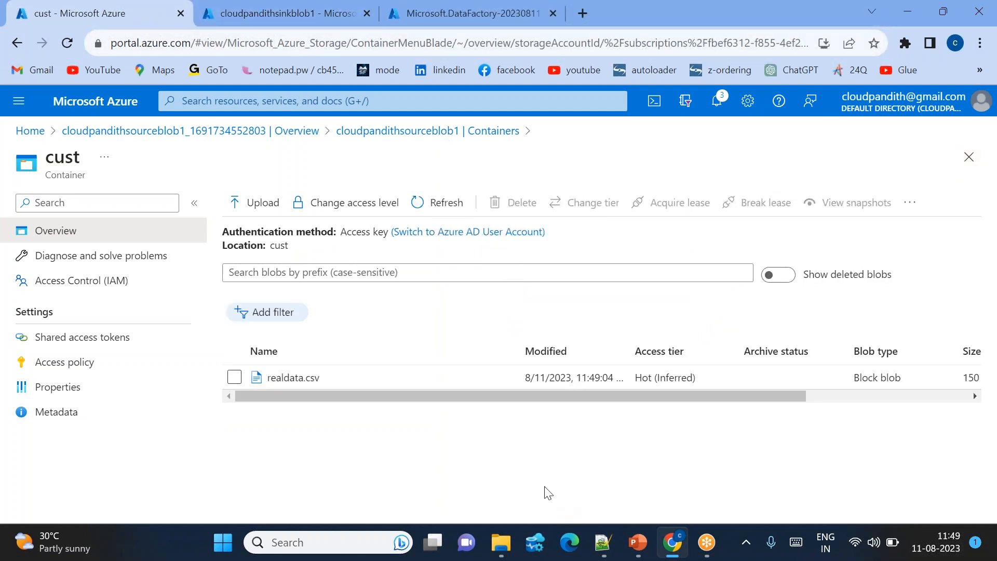
- Switch to the PowerPoint slide show and reveal the fifth prerequisite, the sink container
mouse_move(649, 542)
key("alt+Tab")
key("Right")
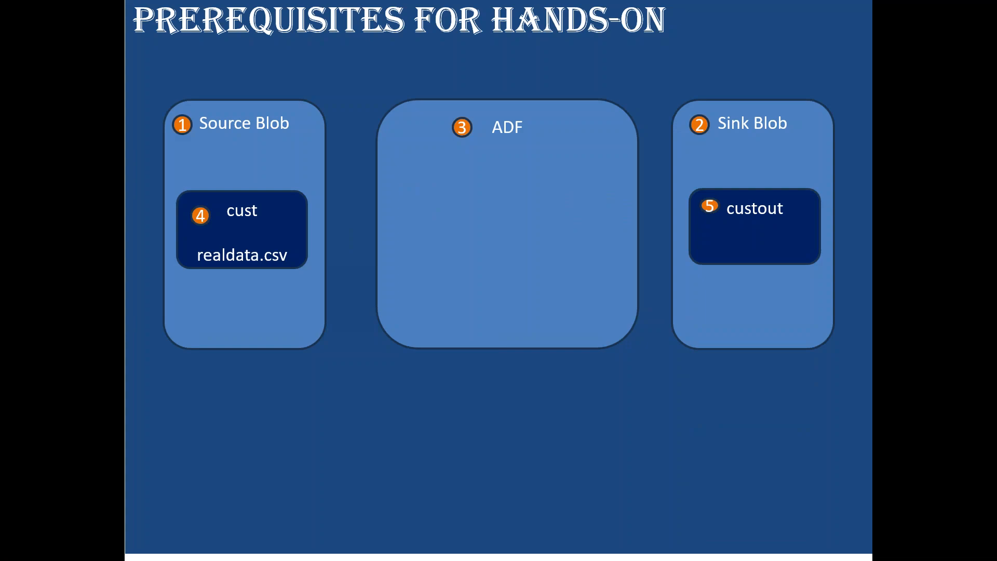
- Return to the Azure portal in Chrome and create a container named custout in the cloudpandithsinkblob1 storage account
key("alt+Tab")
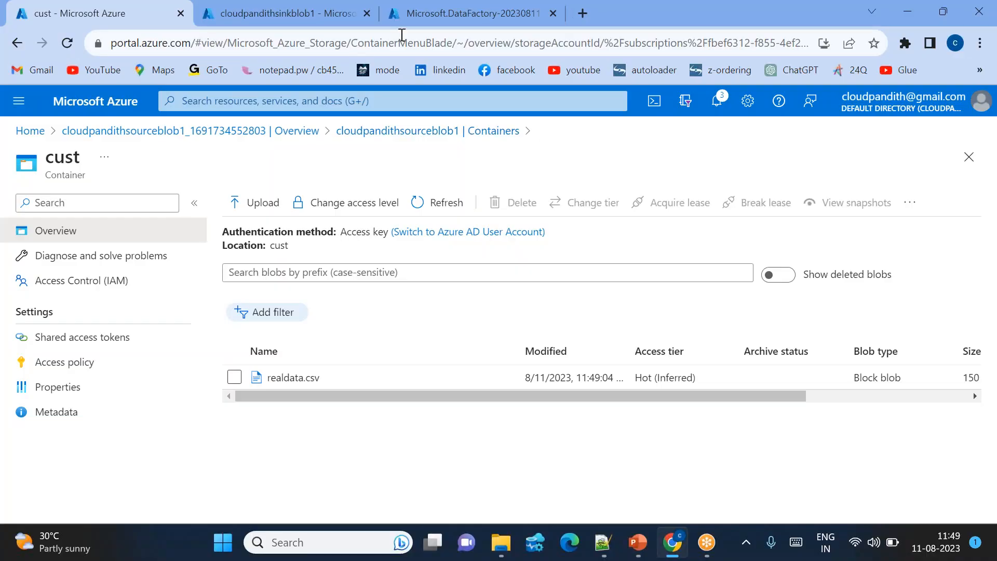
left_click(267, 9)
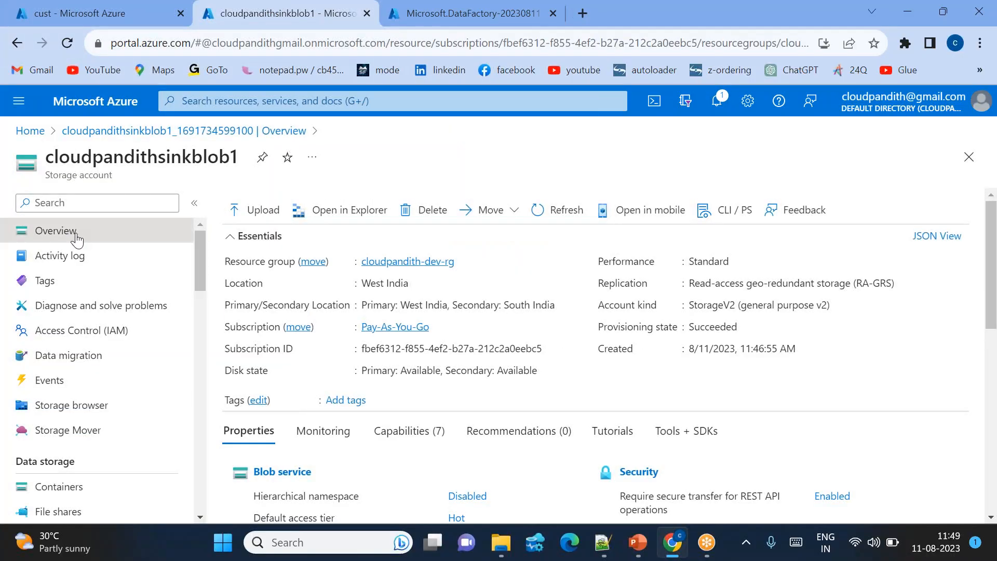
scroll(93, 400, "down", 1)
left_click(60, 422)
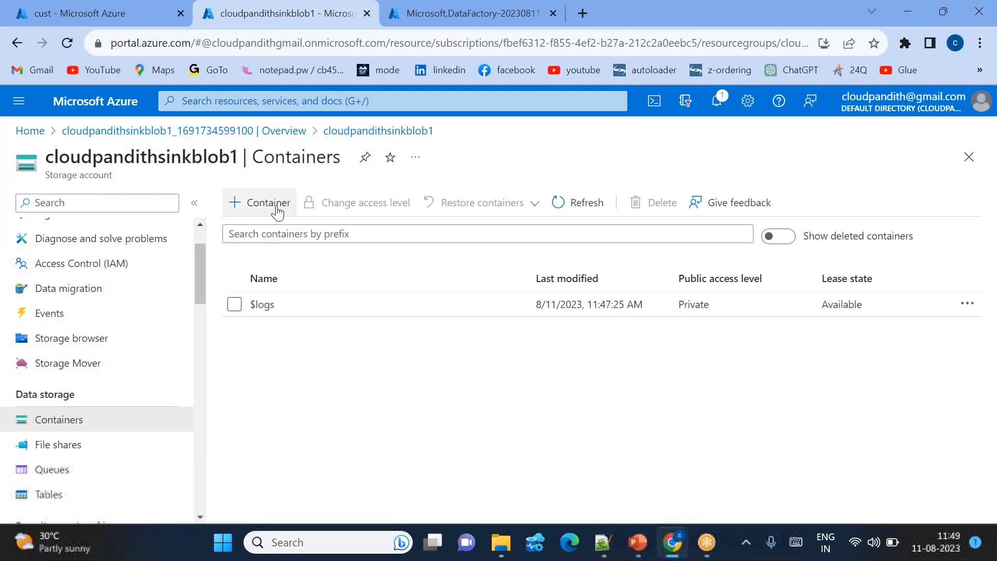
left_click(262, 202)
type("custo")
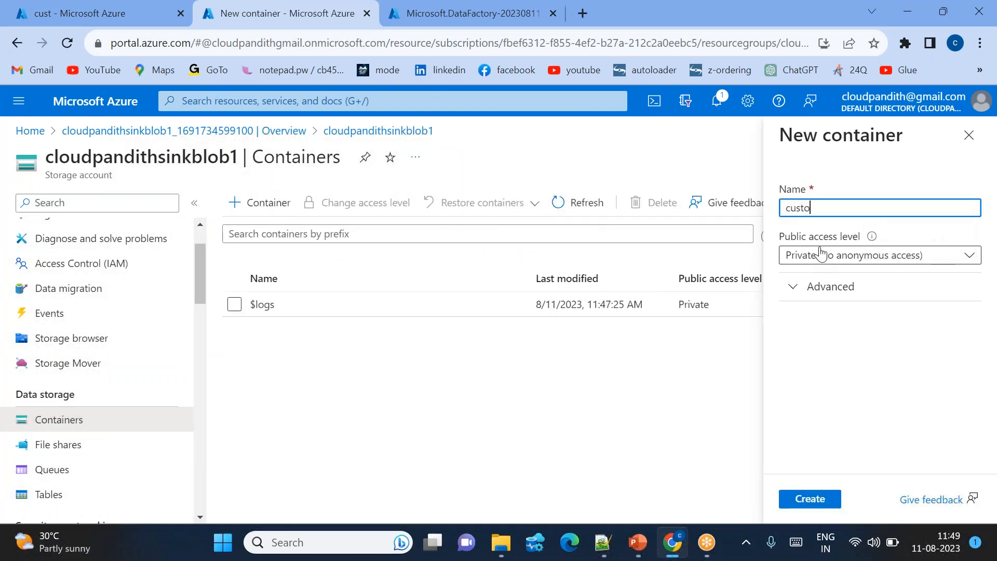
type("ut")
left_click(809, 499)
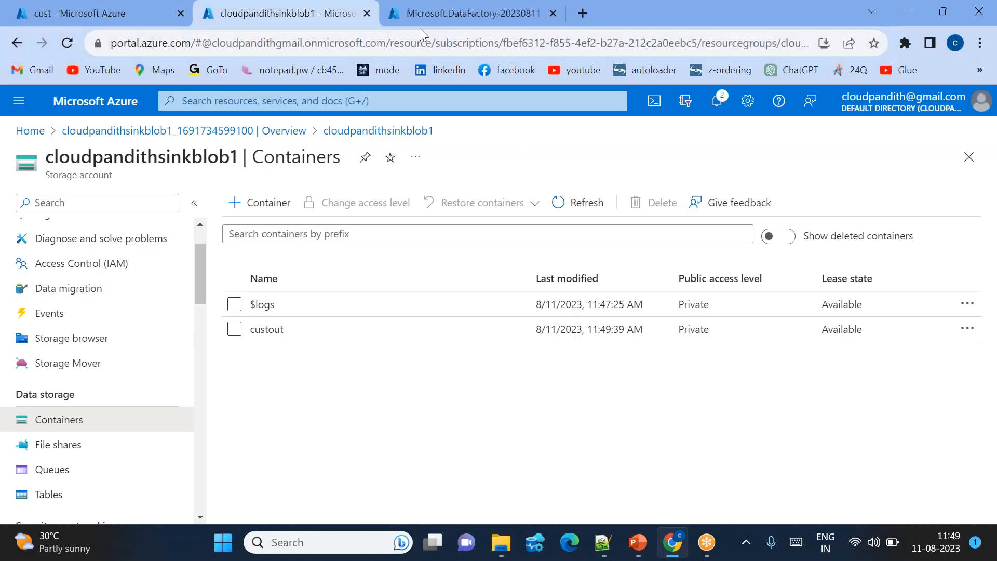
- Open the deployed data factory cloudpandithdevadfv21 and launch Azure Data Factory Studio for it
left_click(420, 23)
left_click(275, 411)
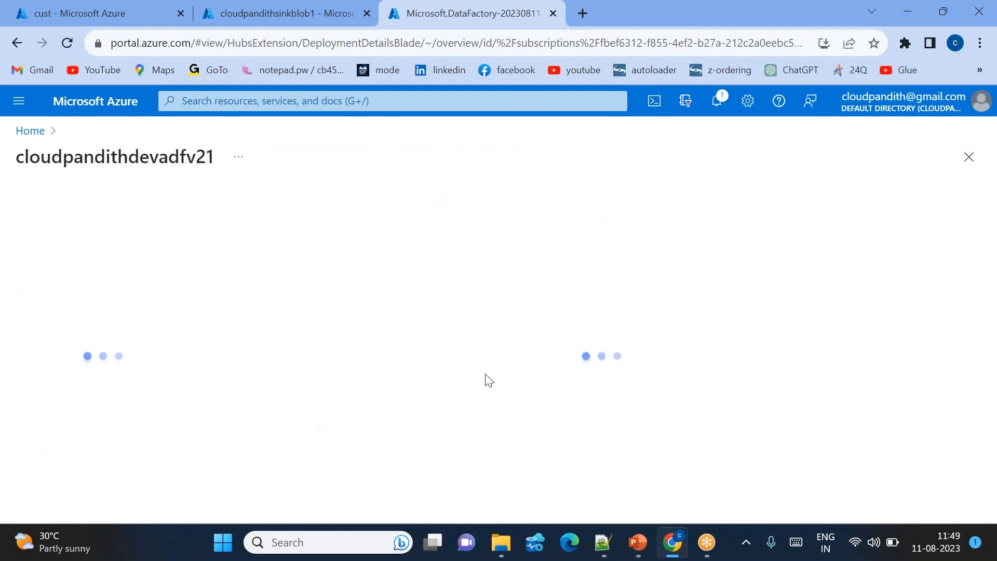
scroll(482, 374, "down", 3)
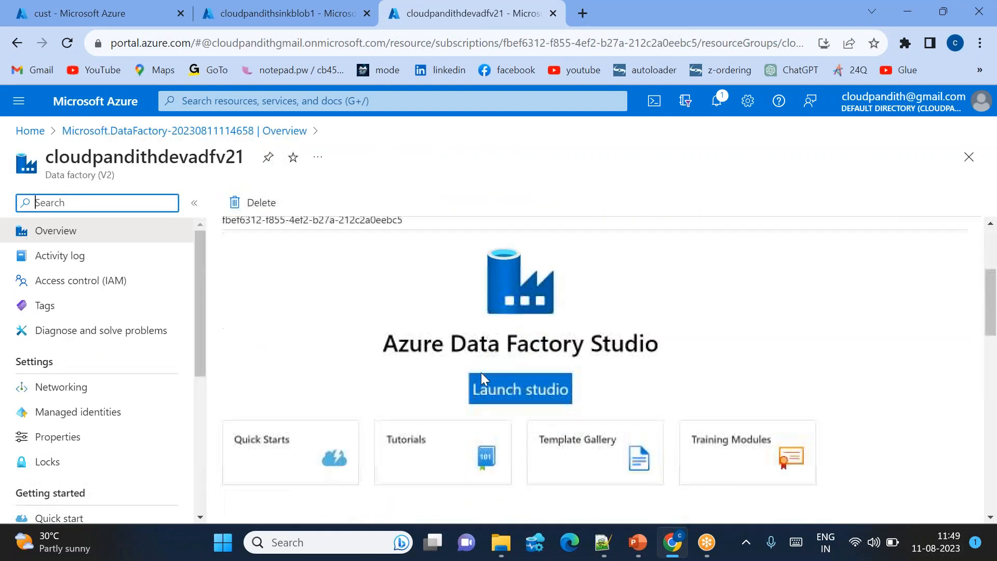
left_click(544, 387)
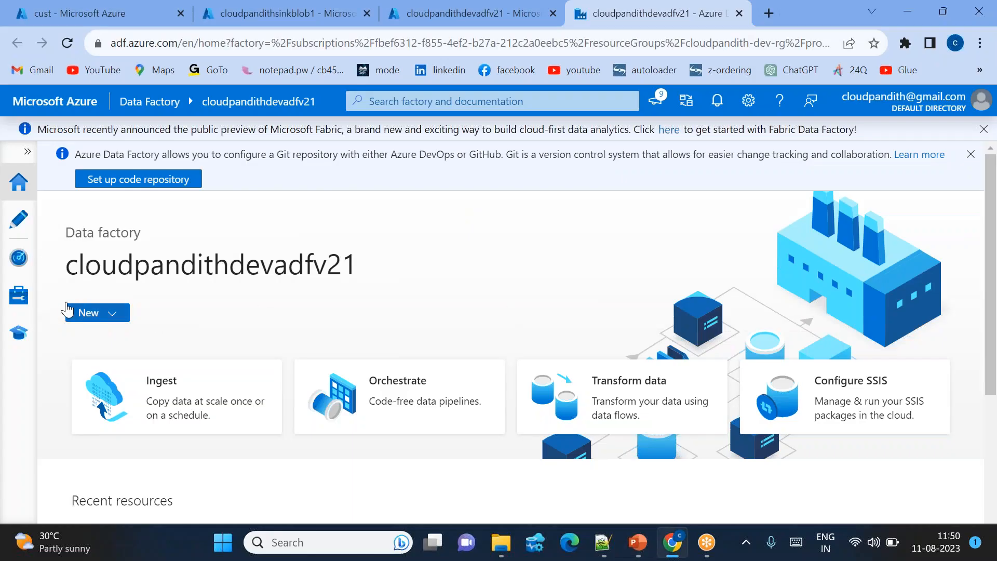
- Start a new Azure Blob Storage linked service in the data factory and name it LS_Blob_Source
left_click(19, 295)
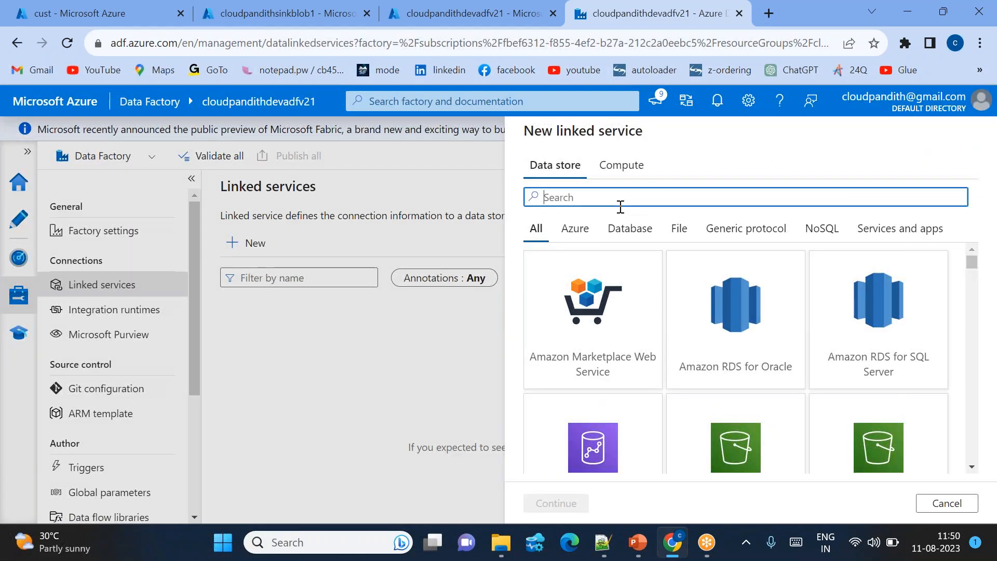
type("blob")
double_click(594, 338)
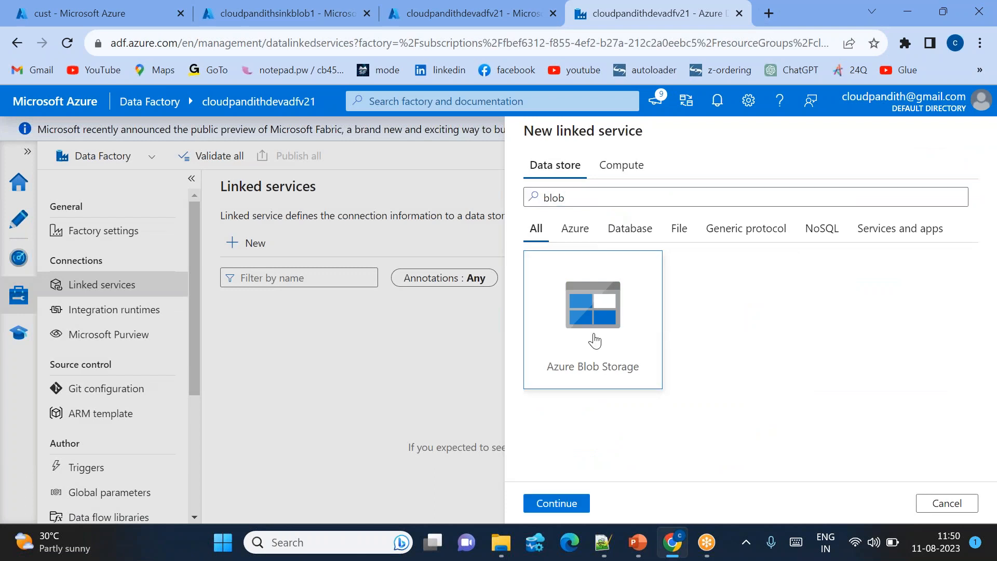
left_click_drag(640, 200, 476, 194)
type("LS_Blob_Source")
- Connect LS_Blob_Source via AutoResolveIntegrationRuntime to cloudpandithsourceblob1 in the second listed Pay-As-You-Go subscription, test the connection and create the linked service
scroll(604, 338, "down", 3)
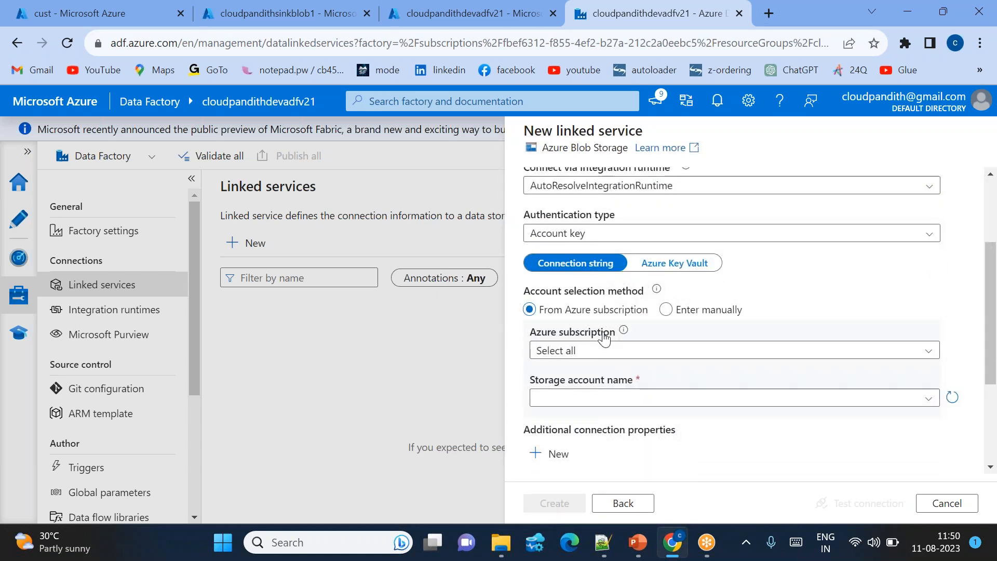
left_click(569, 191)
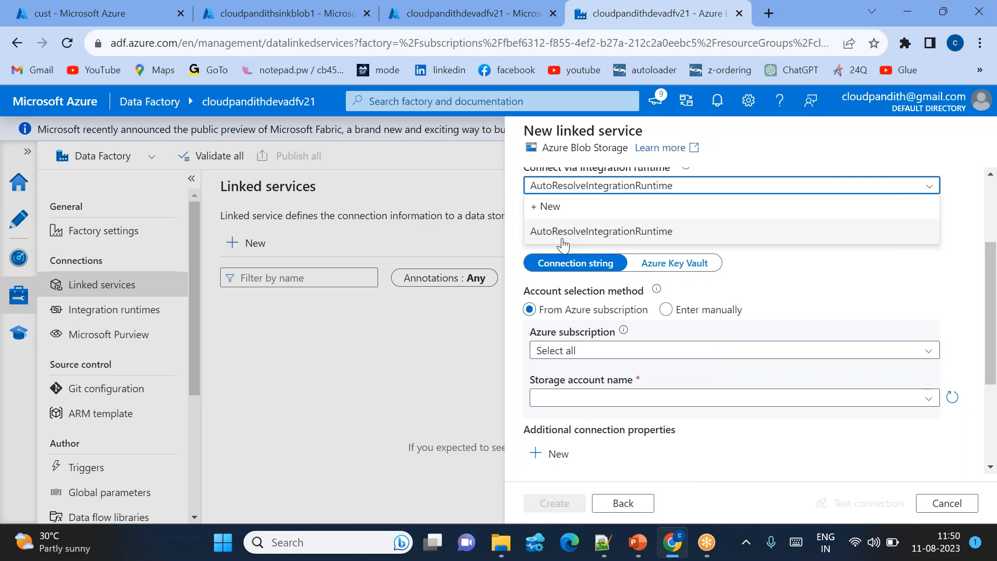
left_click(564, 236)
left_click(569, 351)
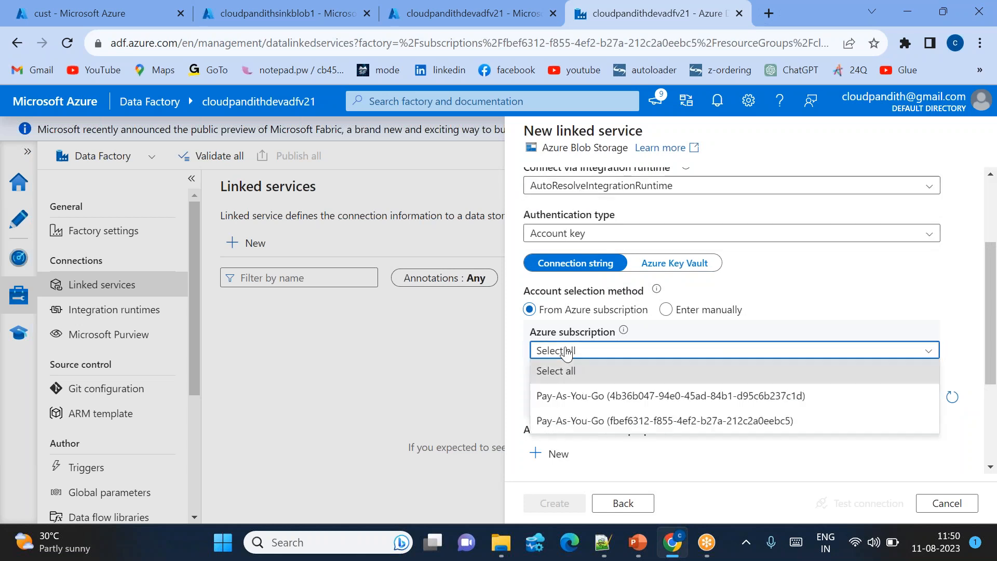
left_click(602, 420)
scroll(559, 294, "down", 3)
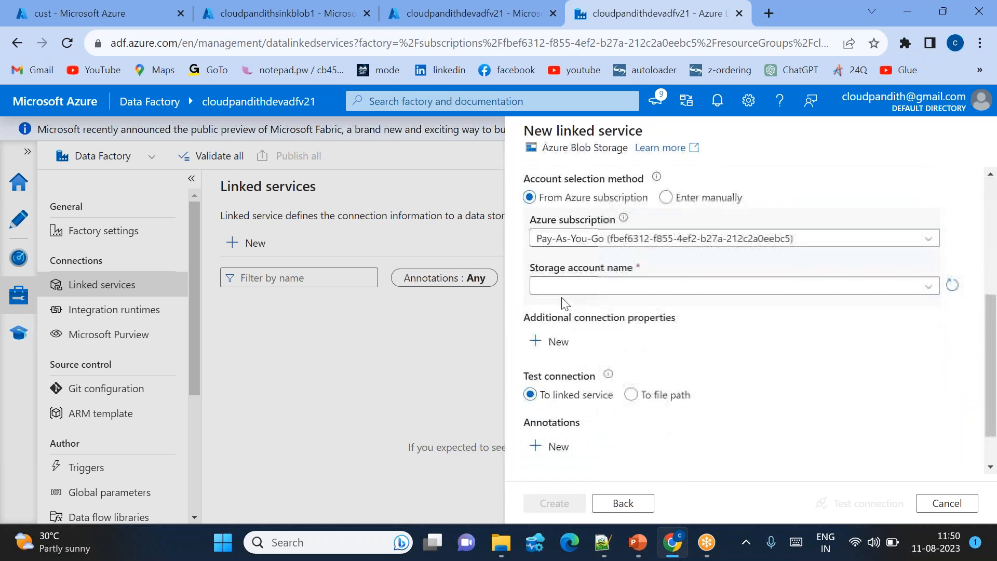
left_click(559, 294)
left_click(607, 329)
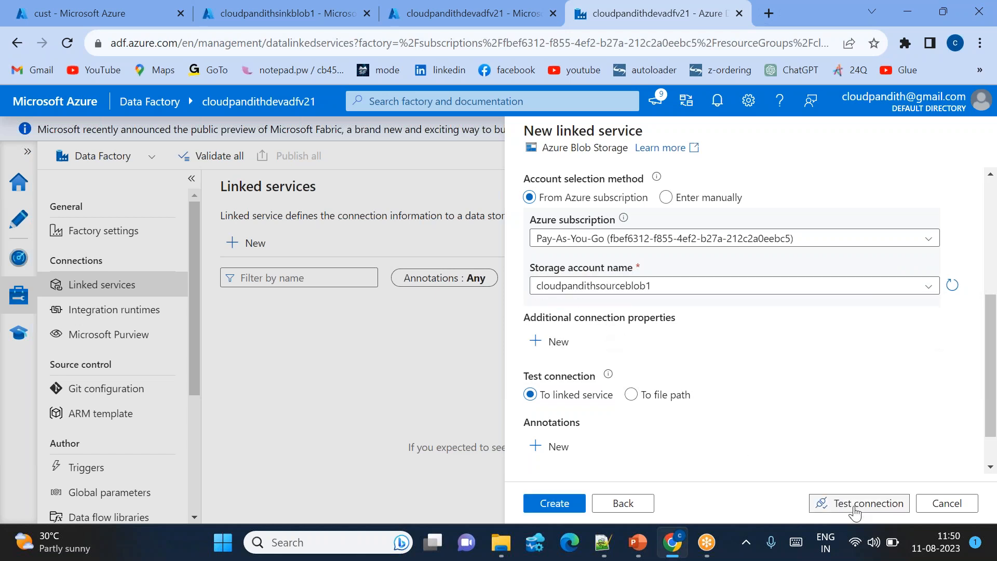
left_click(854, 505)
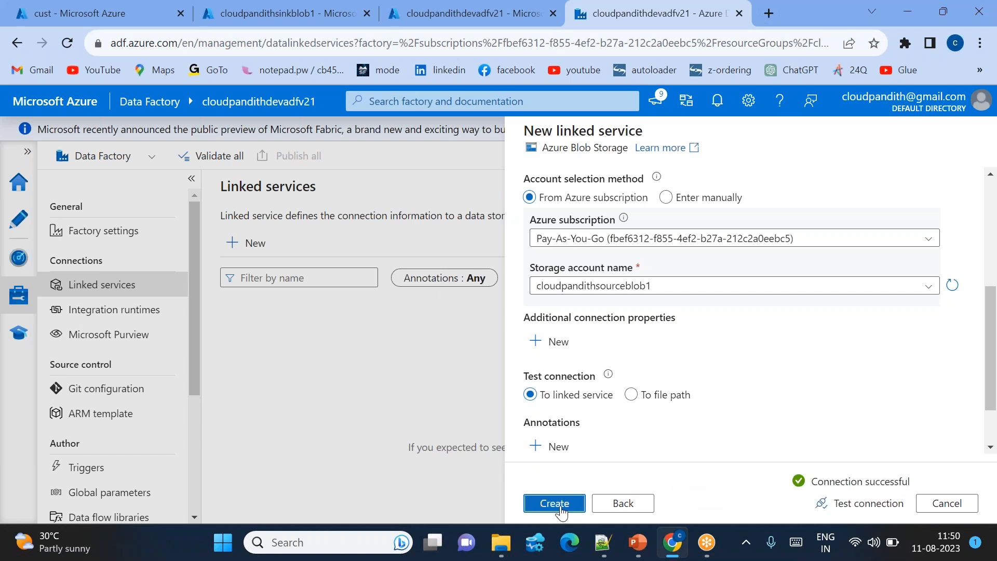
left_click(555, 504)
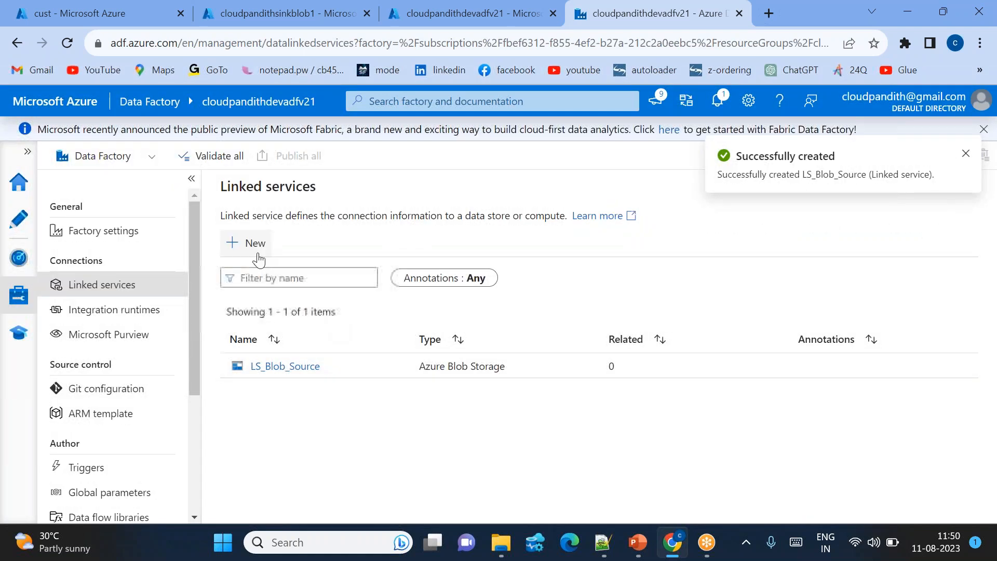
- Start another Azure Blob Storage linked service and name it LS_Blob_Sink
left_click(254, 249)
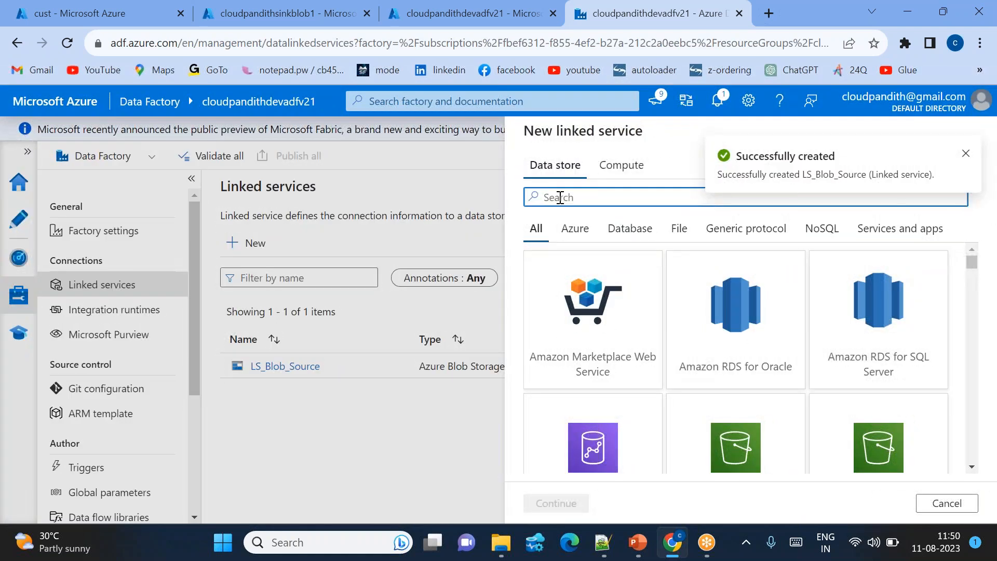
type("blob")
double_click(592, 316)
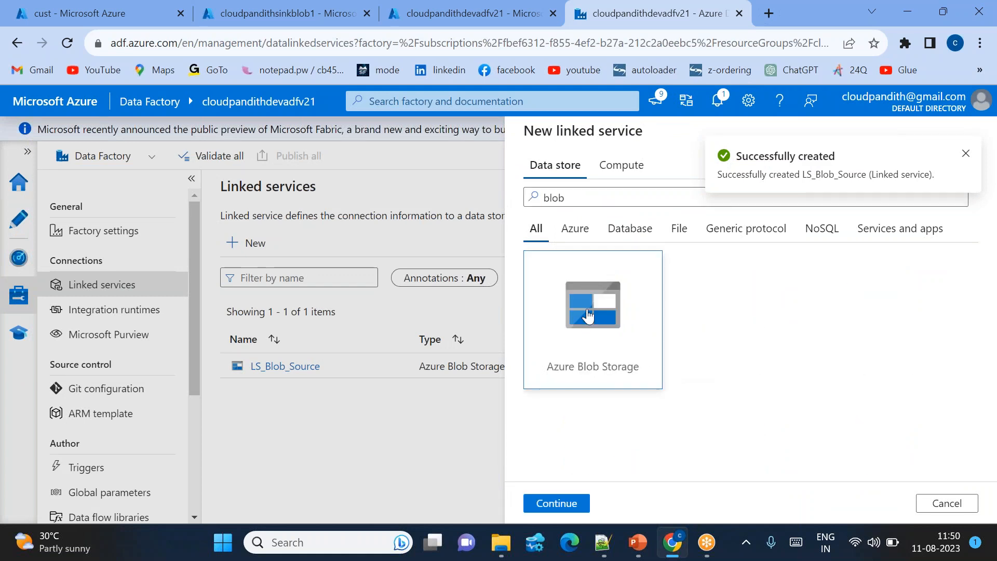
key("BackSpace")
type("LS_Blob_Sink")
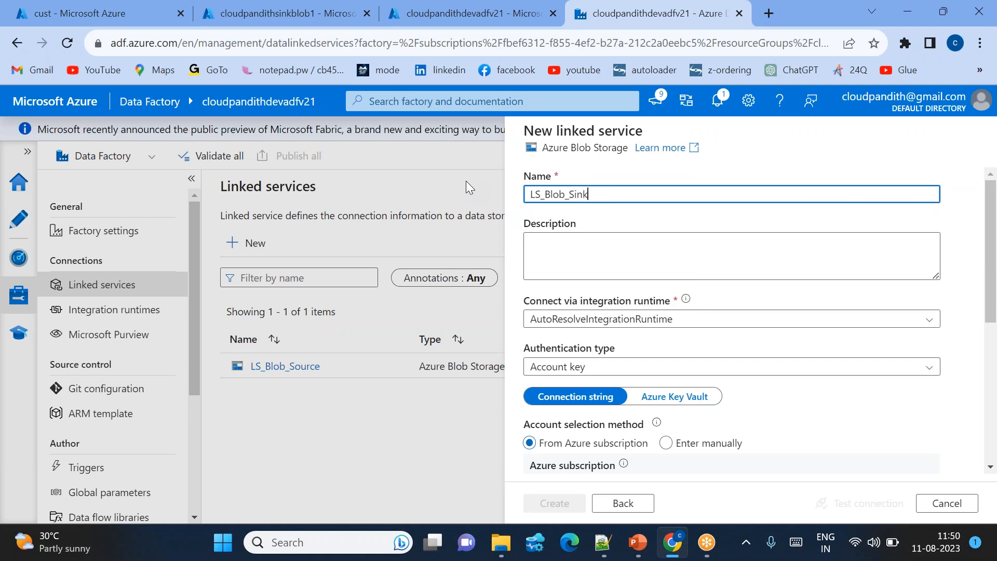
- Connect LS_Blob_Sink to cloudpandithsinkblob1 in the second listed Pay-As-You-Go subscription, test the connection and create the linked service
scroll(727, 312, "down", 2)
scroll(573, 326, "down", 2)
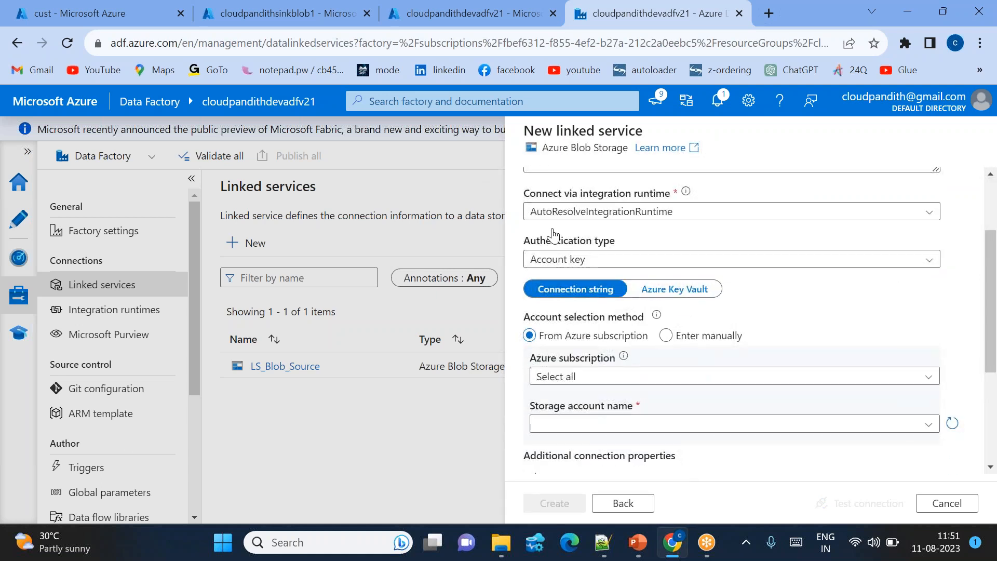
left_click(573, 326)
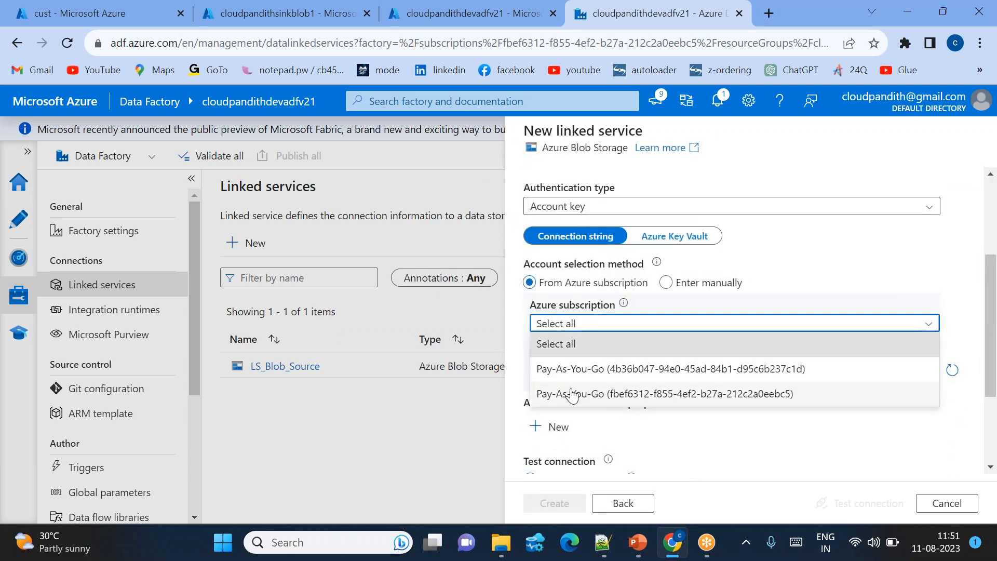
left_click(572, 392)
left_click(558, 371)
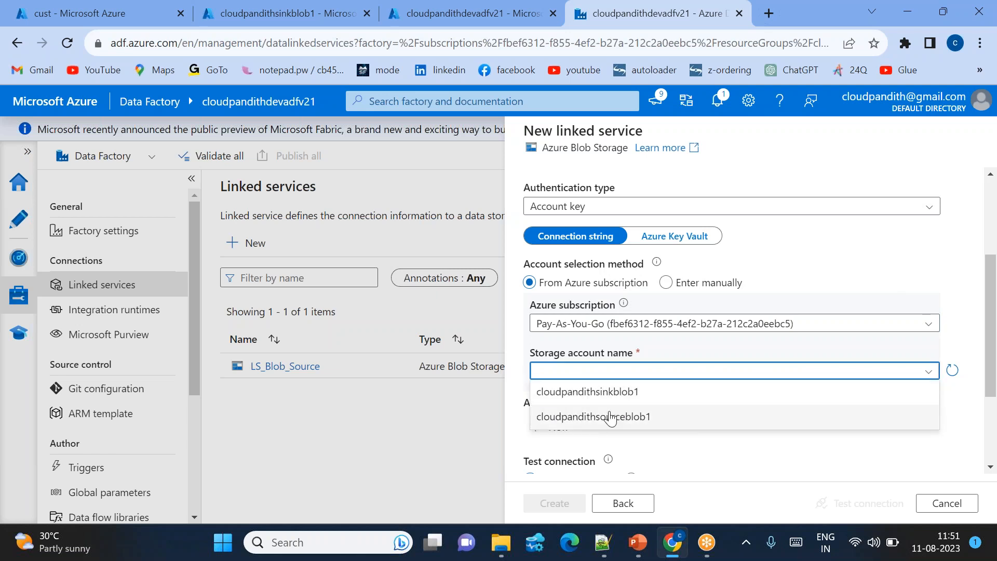
left_click(593, 416)
left_click(580, 375)
left_click(587, 410)
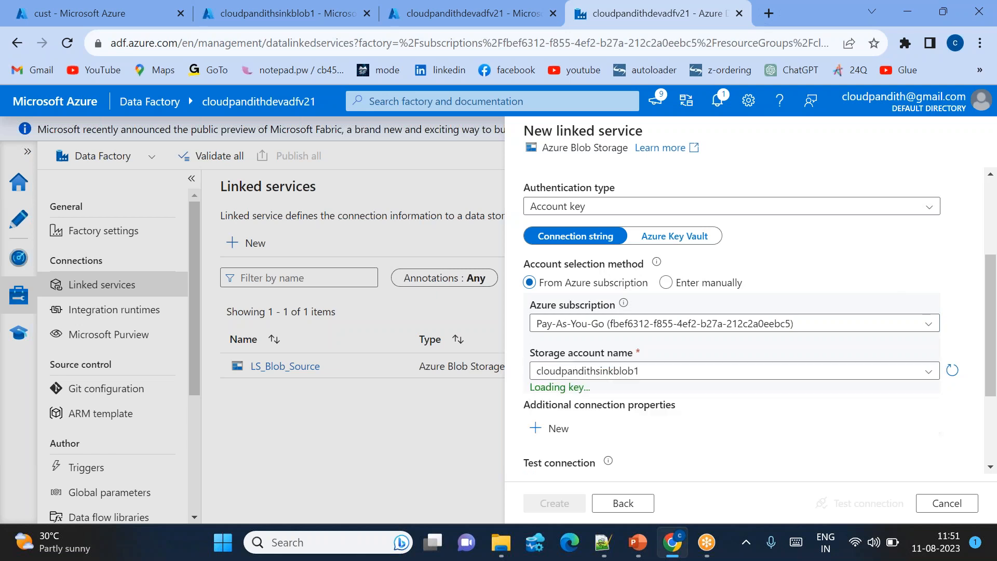
left_click(857, 499)
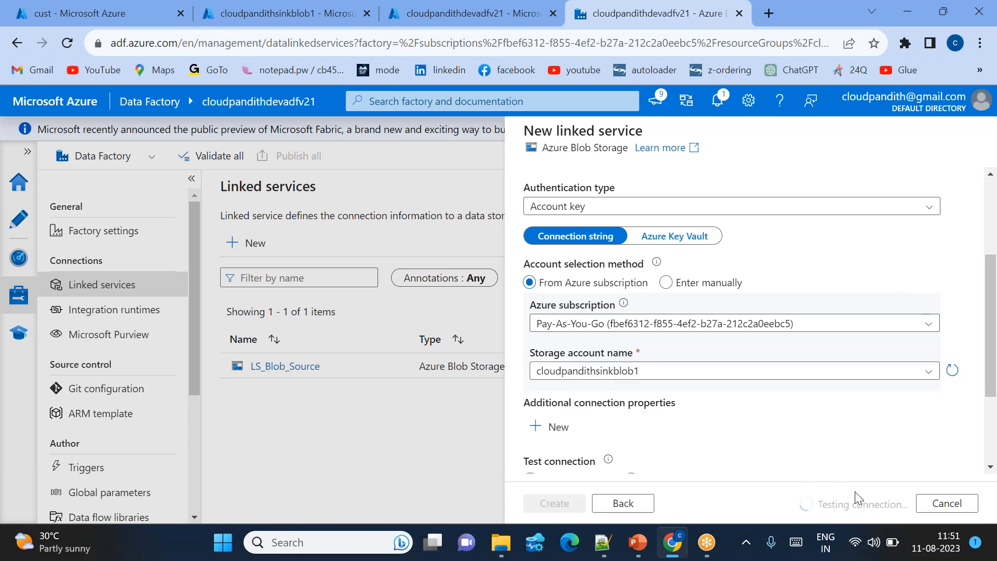
scroll(769, 456, "down", 1)
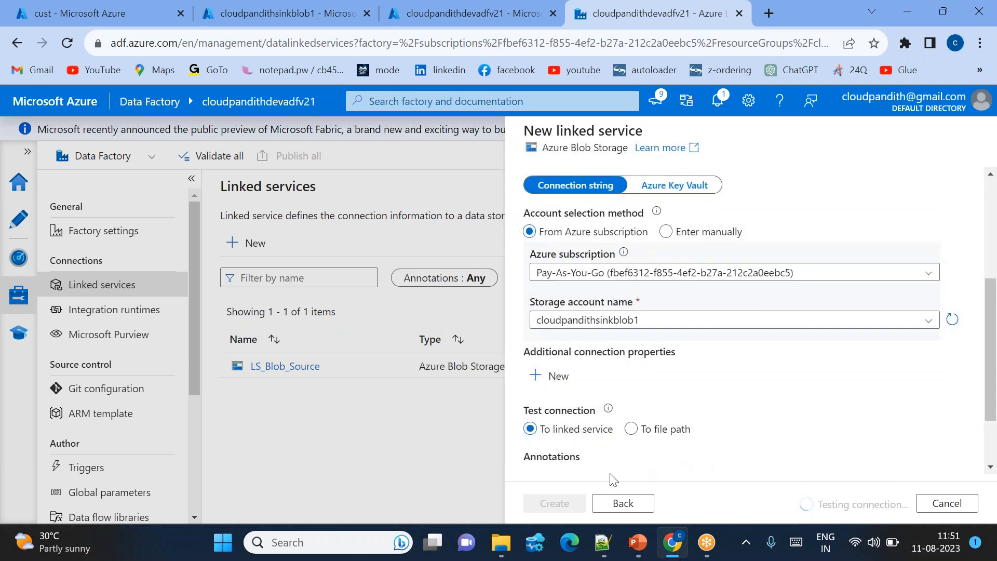
left_click(566, 507)
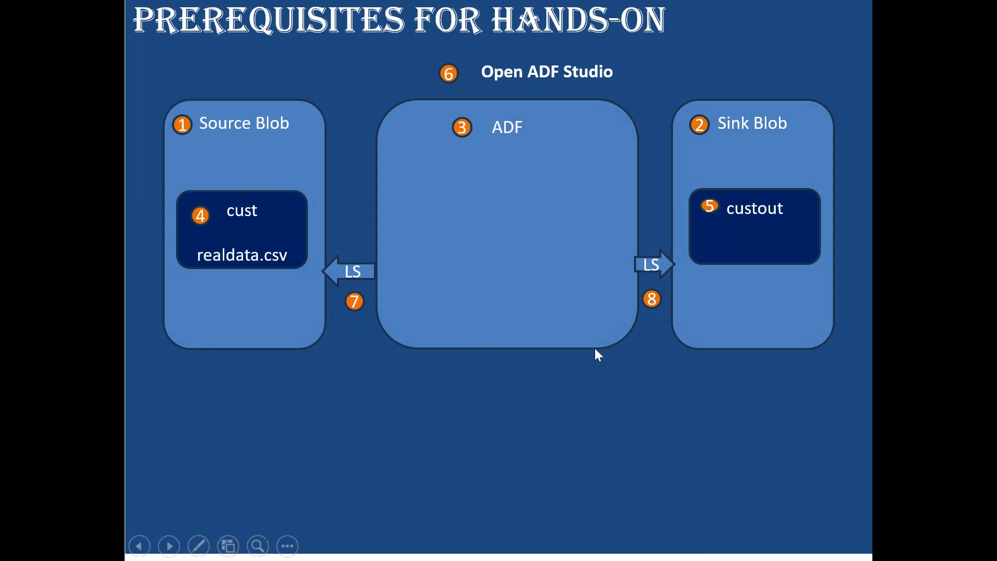
- Switch to the PowerPoint slide show and reveal items 9 and 10, the source and sink datasets
left_click(596, 353)
left_click(596, 353)
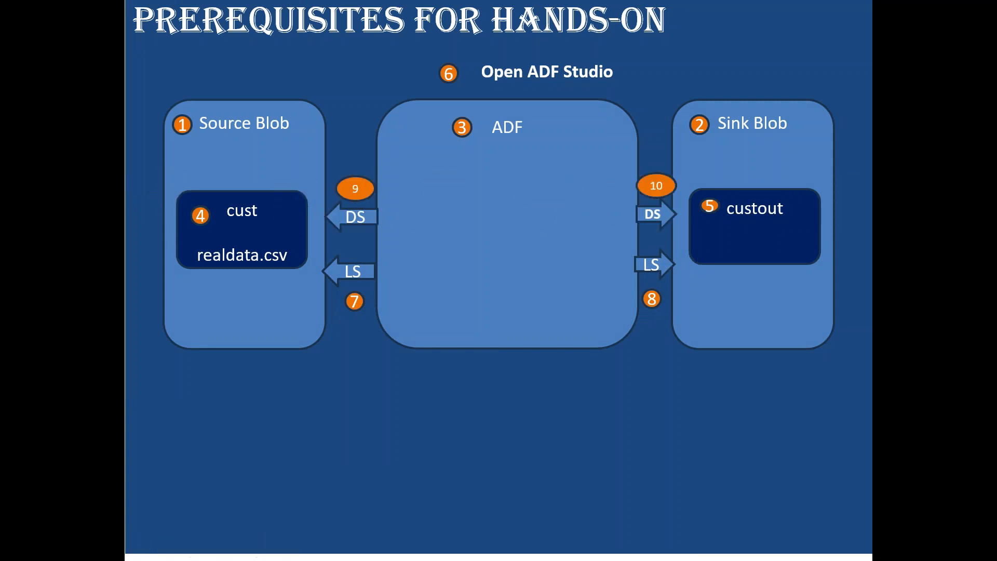
- Switch to Azure Data Factory Studio in Chrome and start an Azure Blob Storage dataset in DelimitedText format from the authoring area
key("alt+Tab")
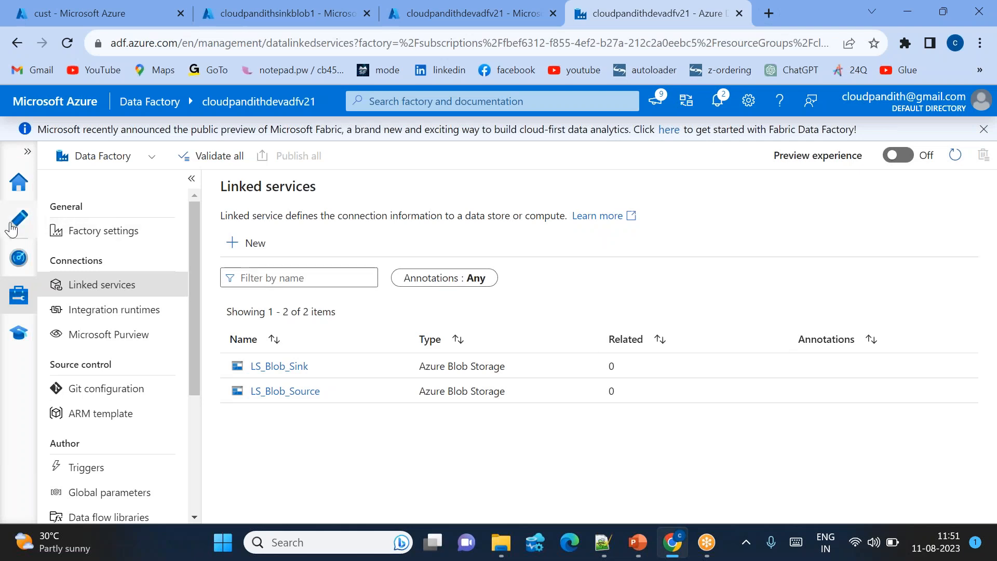
left_click(11, 231)
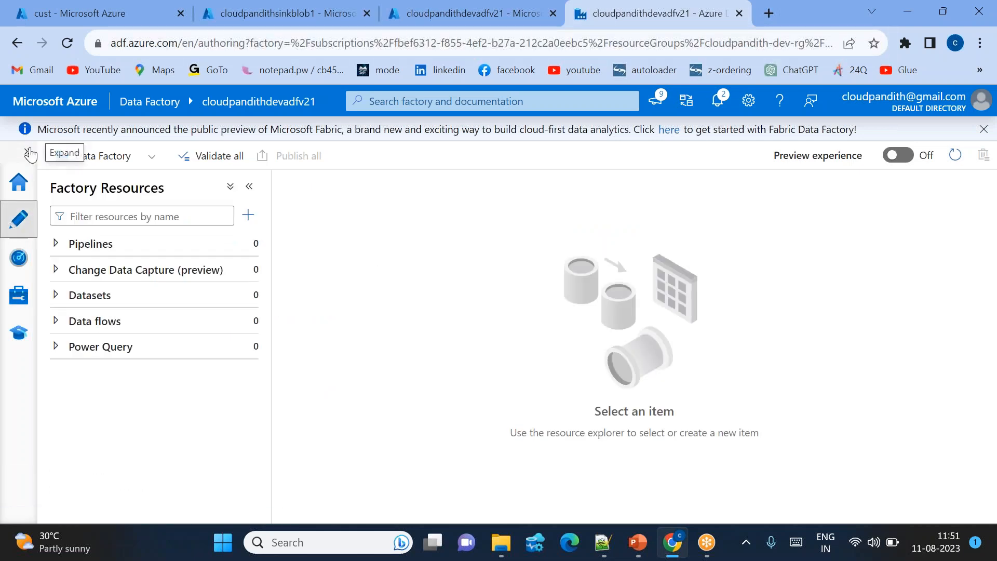
left_click(28, 151)
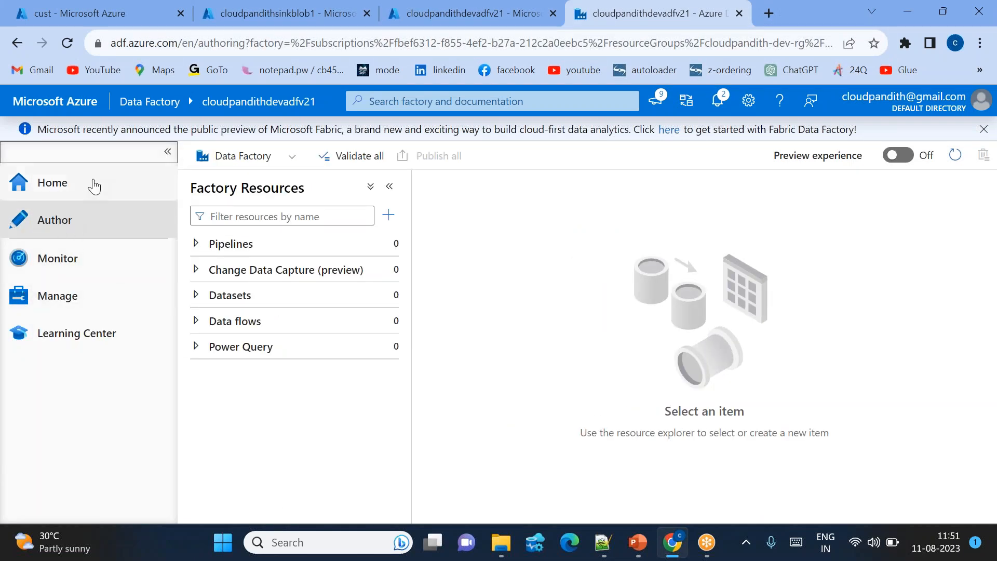
left_click(168, 154)
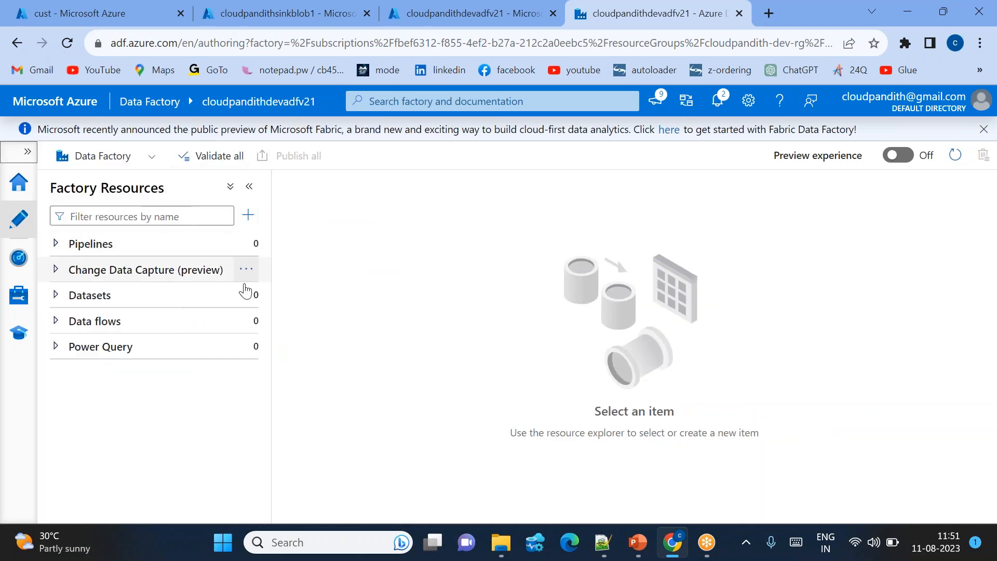
left_click(252, 299)
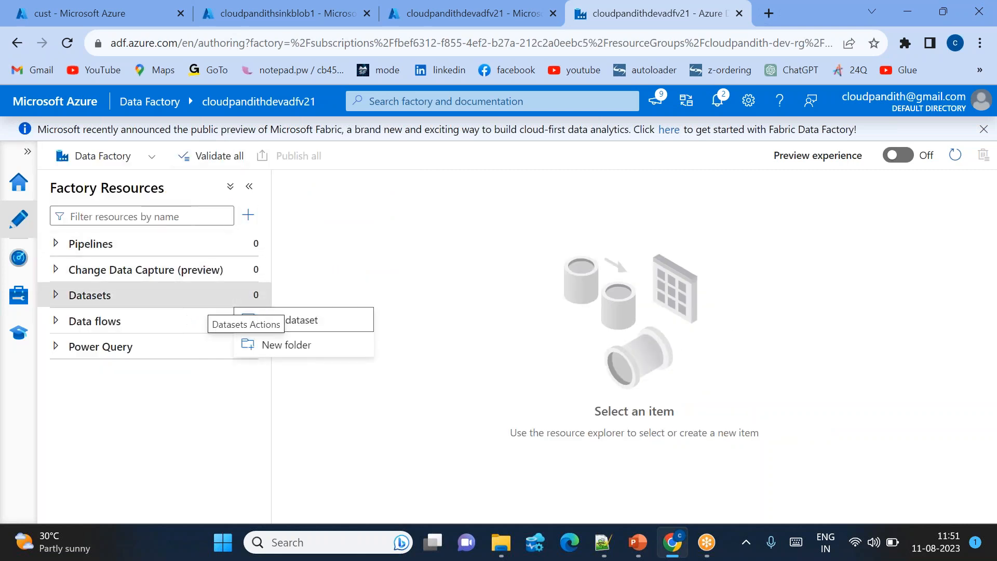
left_click(293, 318)
type("blob")
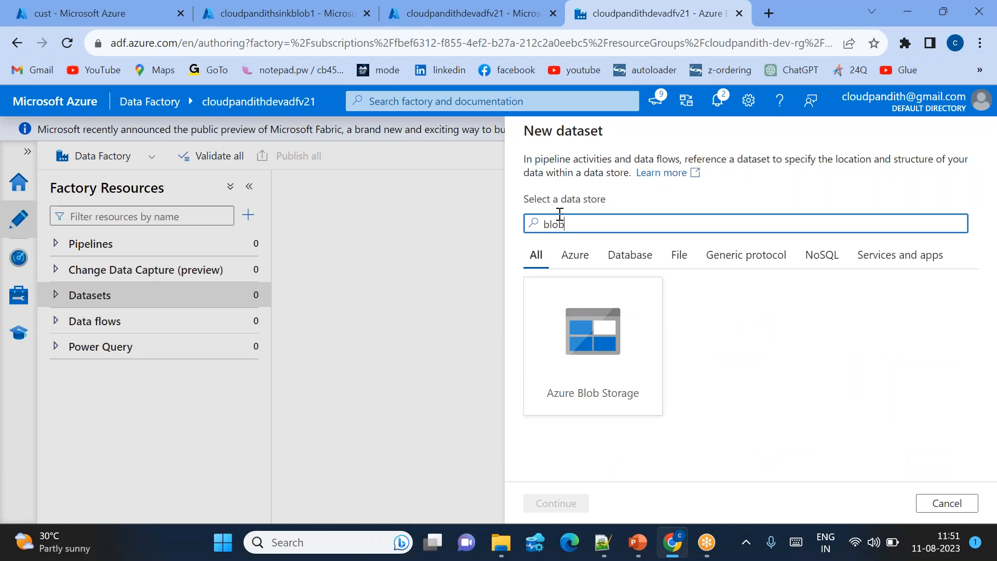
double_click(598, 367)
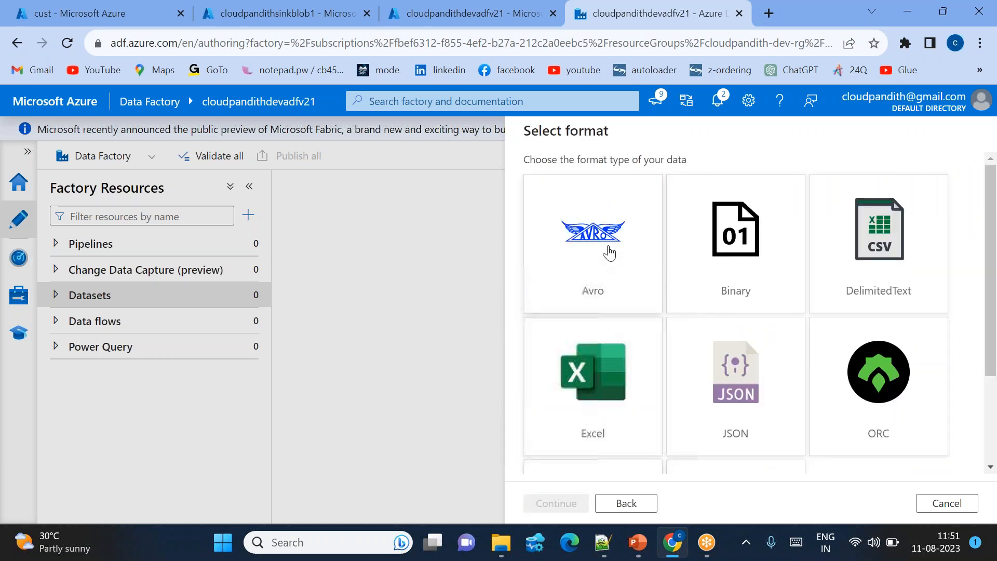
left_click(857, 255)
left_click(857, 255)
- Name the dataset DS_Blob_Source and assign it the linked service LS_Blob_Source
left_click_drag(657, 180, 421, 177)
key("BackSpace")
type("DS")
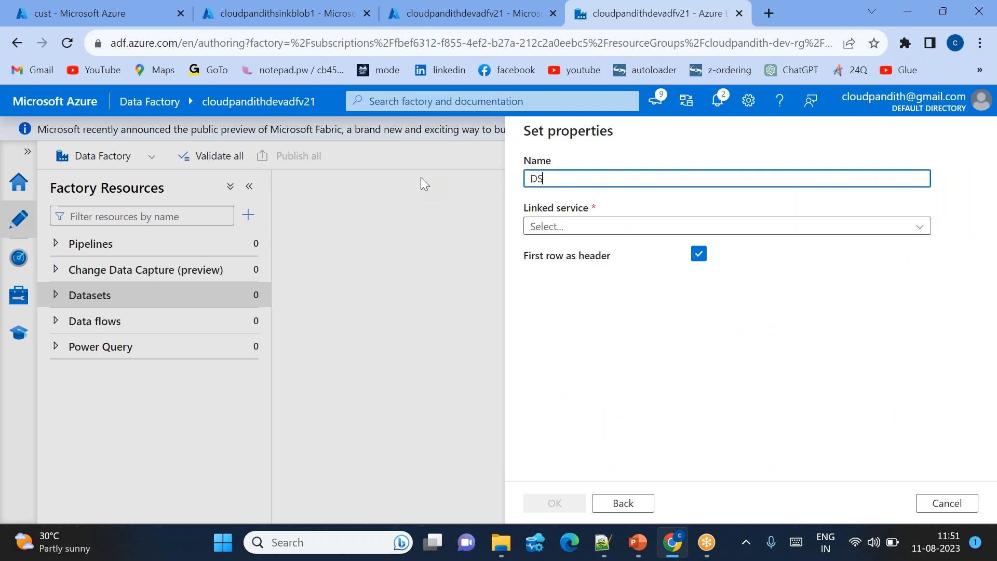
type("_B")
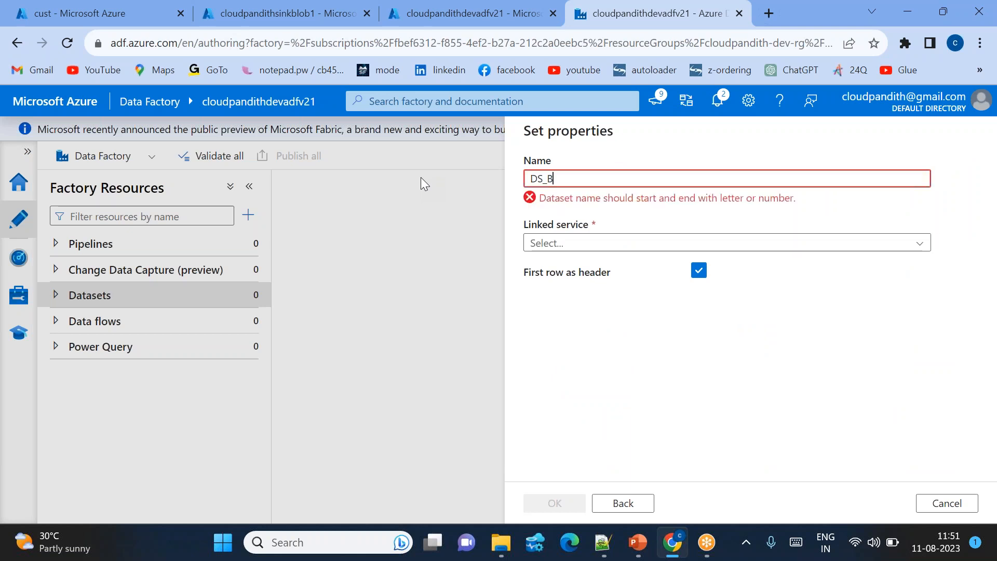
type("lob_Source")
left_click(583, 228)
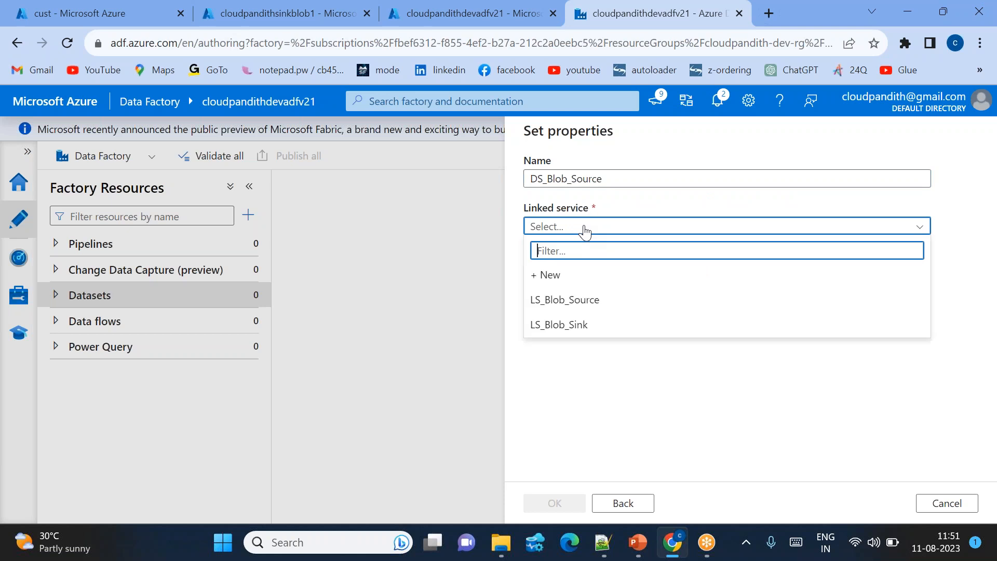
left_click(591, 307)
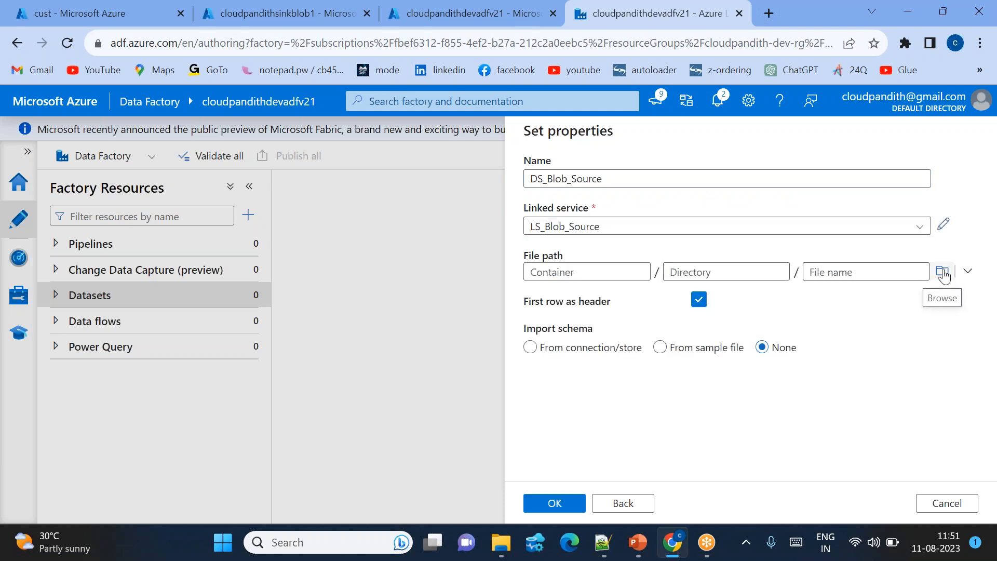
- Set the source dataset's file path to realdata.csv in the cust container and create the dataset
left_click(943, 272)
double_click(572, 217)
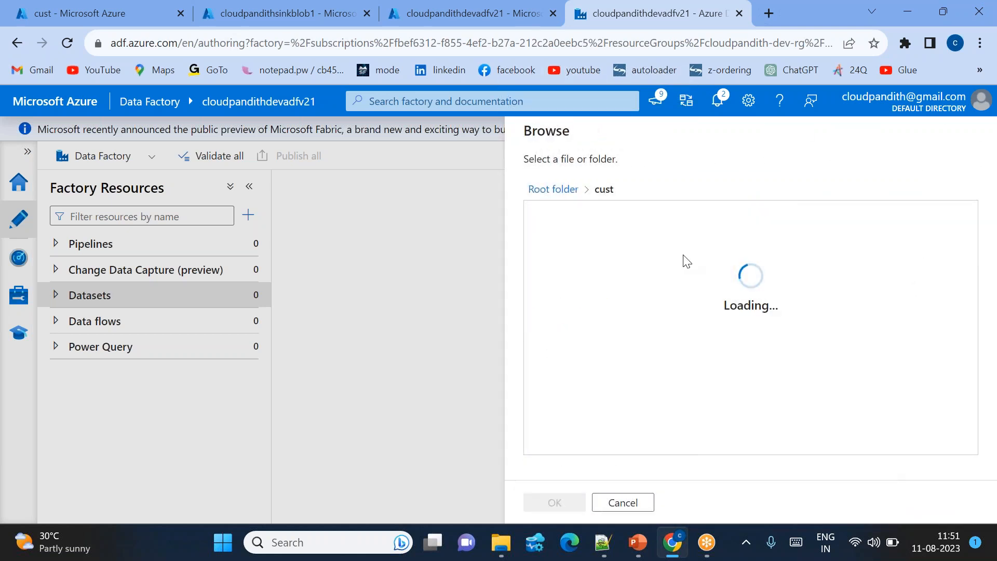
left_click(571, 219)
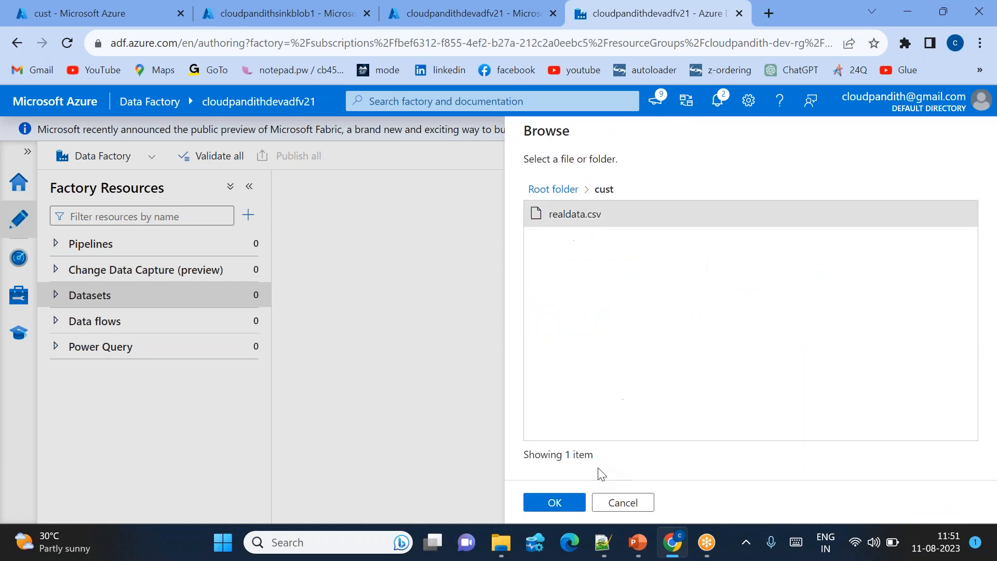
left_click(560, 502)
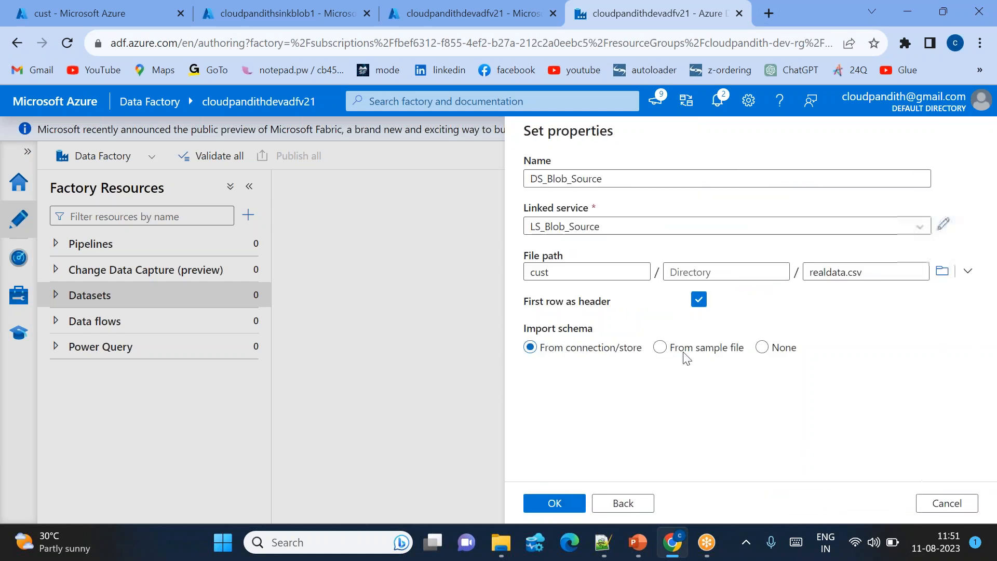
left_click(554, 508)
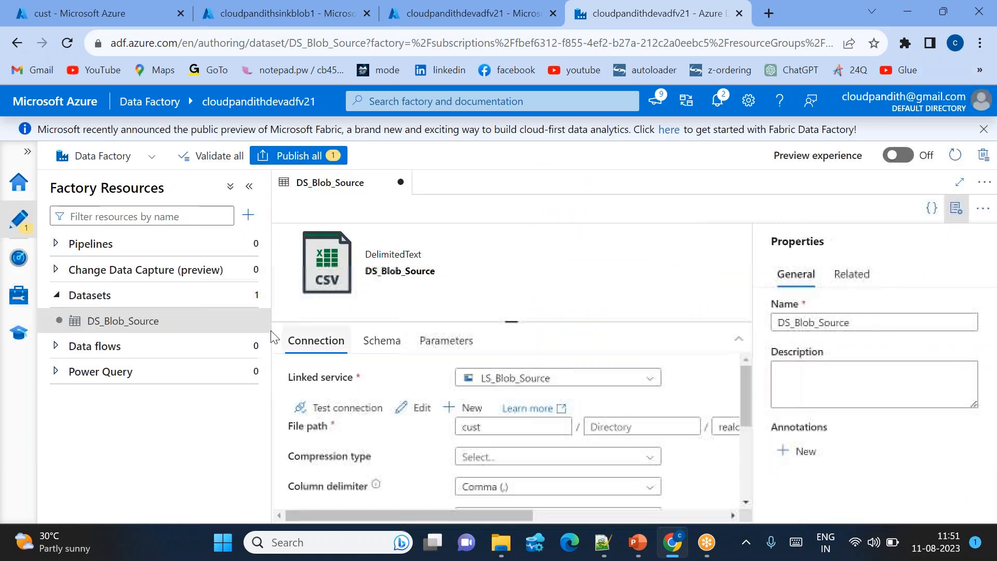
- Start another Azure Blob Storage dataset in JSON format
left_click(244, 295)
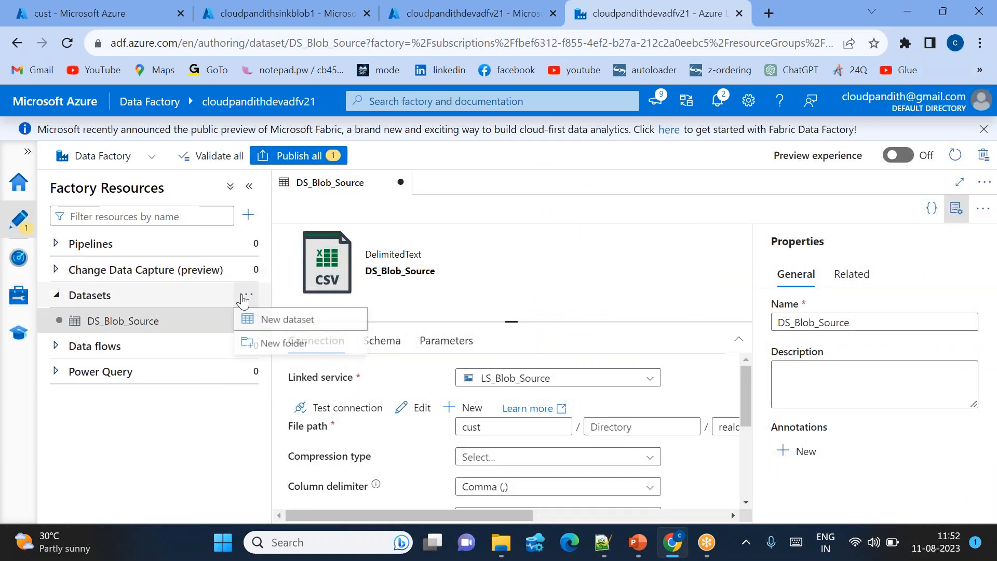
left_click(301, 321)
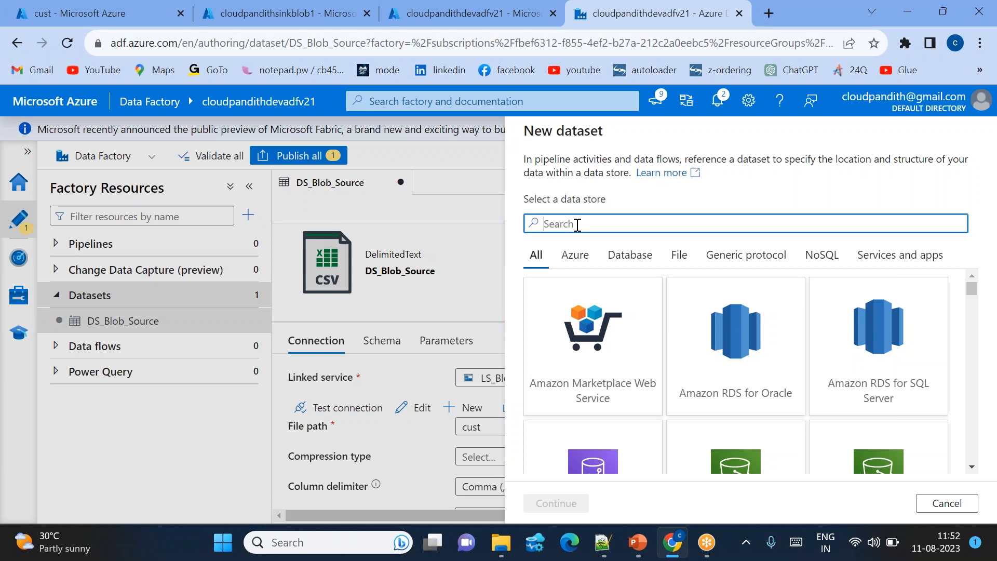
type("blo")
double_click(590, 367)
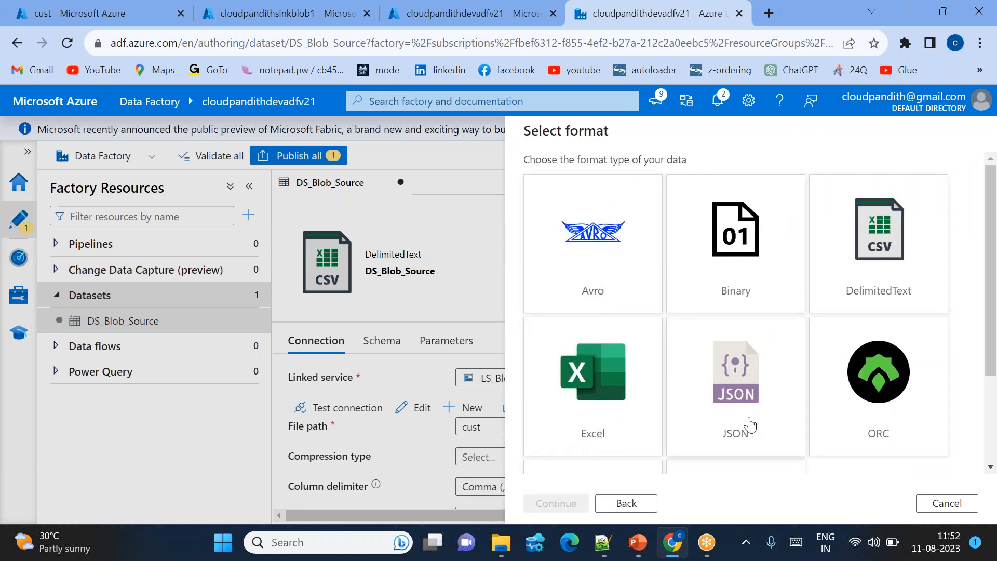
double_click(740, 395)
- Name the dataset DS_Blob_Sink and assign it the linked service LS_Blob_Sink
left_click(602, 178)
key("ctrl+a")
key("BackSpace")
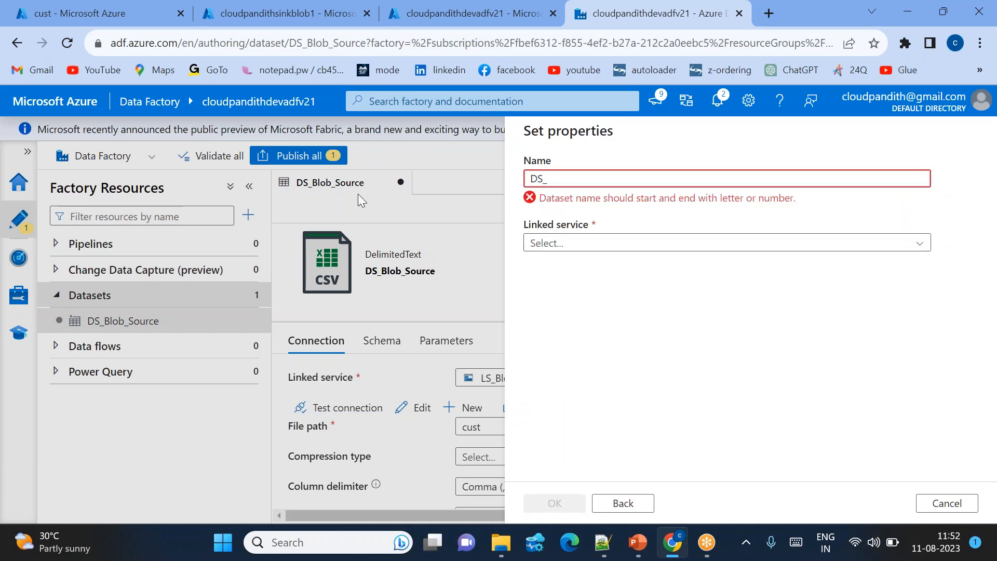
type("DS_Blob_Sink")
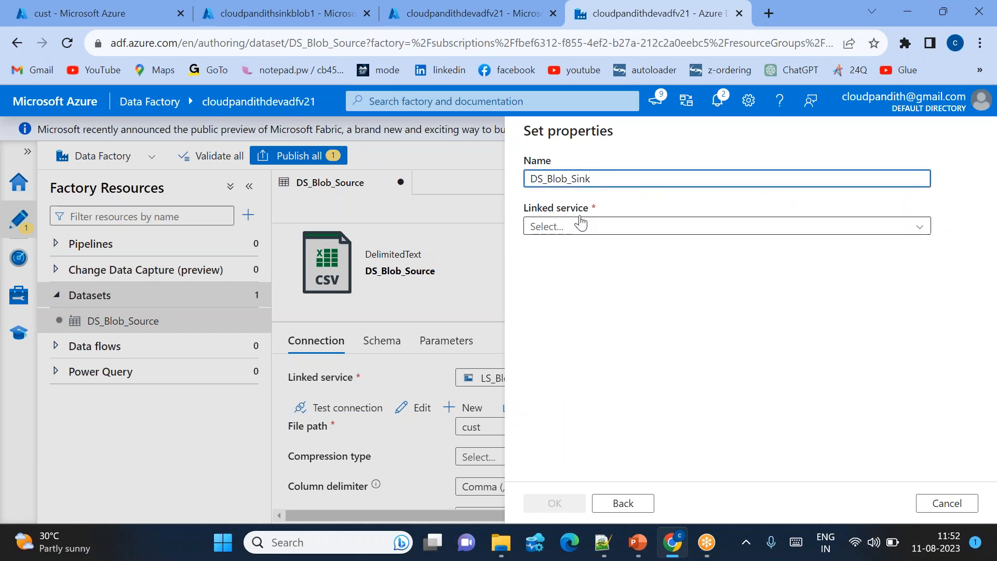
left_click(605, 227)
left_click(575, 325)
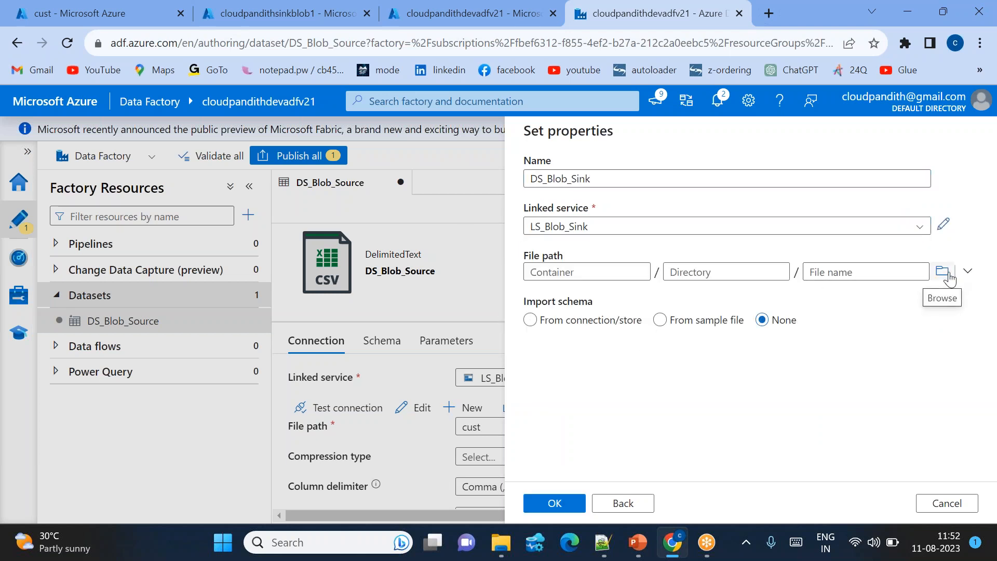
- Set the sink dataset's file path to the custout container without a file name and create the dataset
left_click(943, 271)
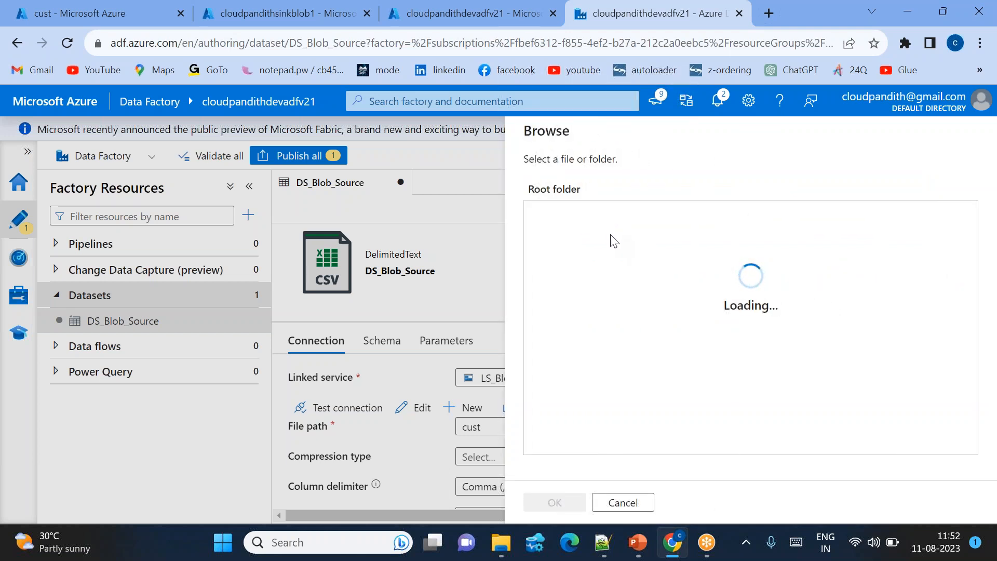
double_click(585, 216)
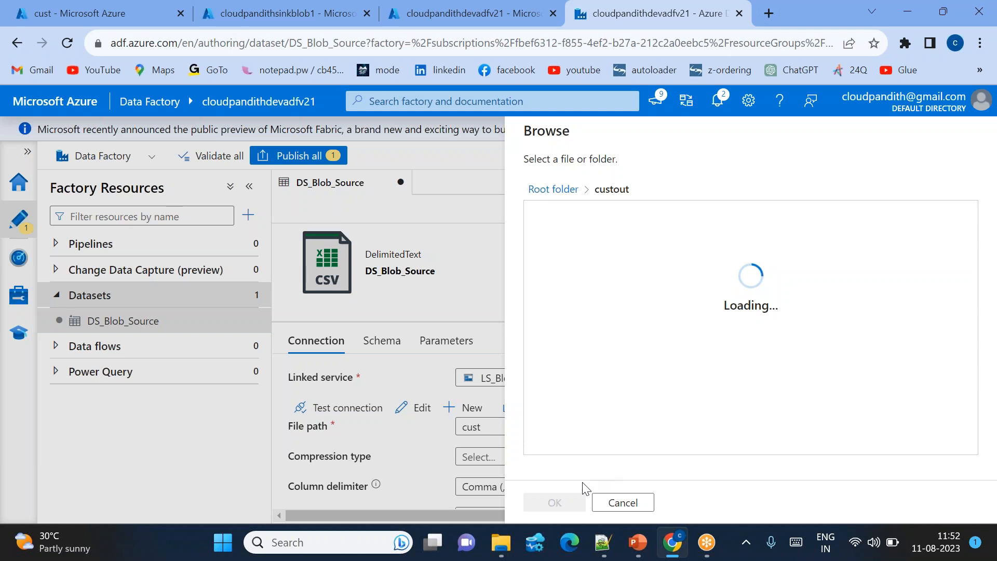
left_click(559, 501)
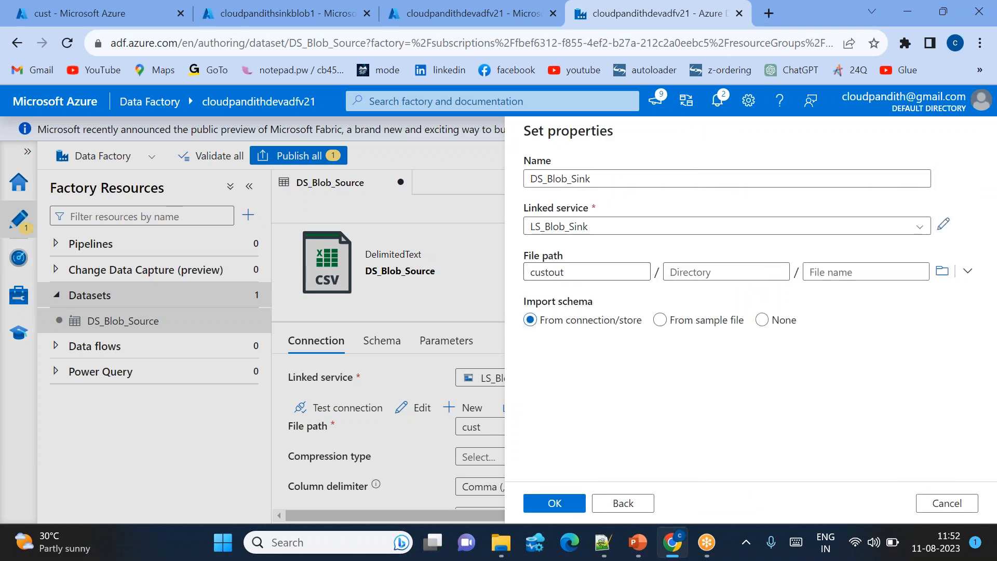
left_click(853, 270)
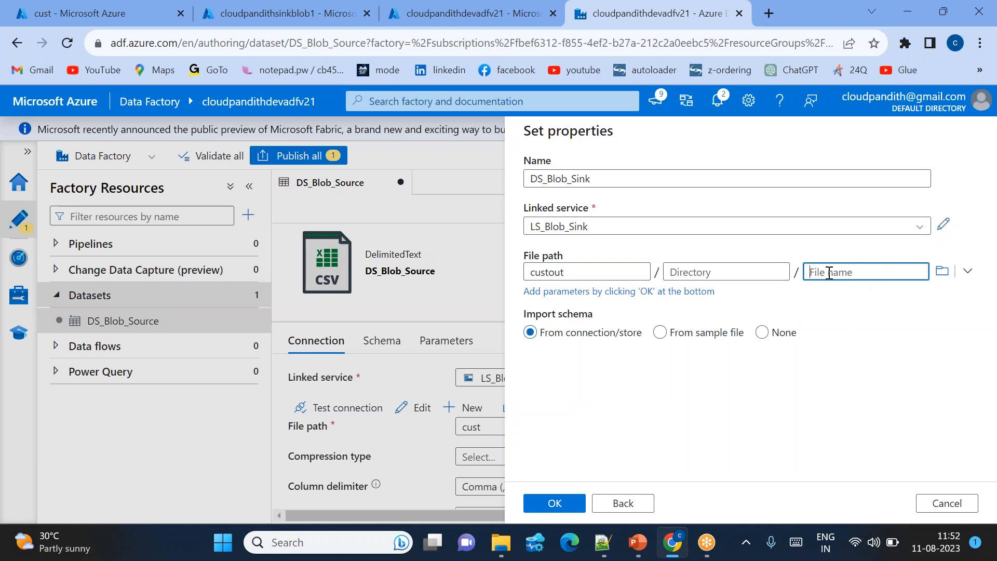
left_click(555, 504)
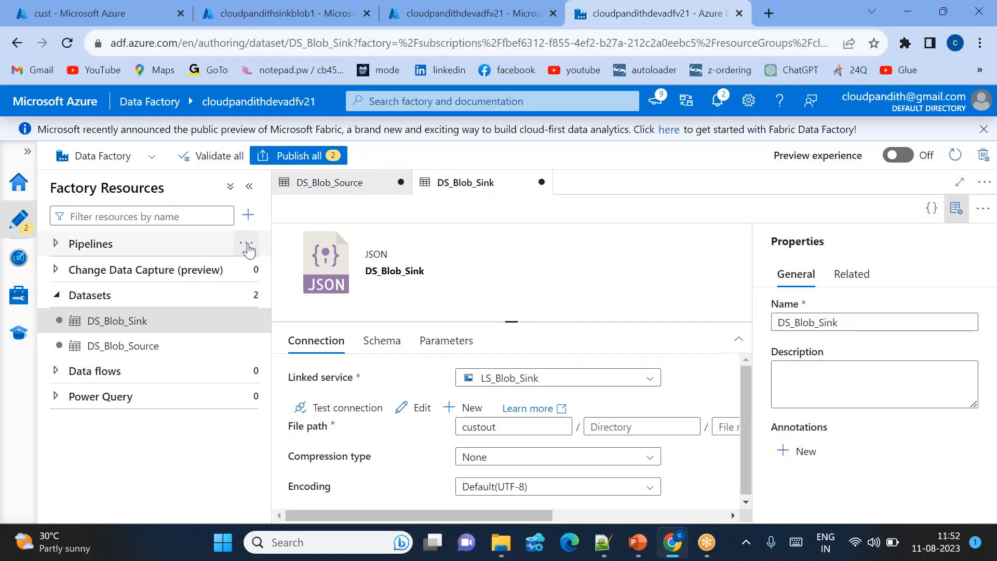
- Create a new pipeline, name it pl_dataingestion_blob_blob and close its properties
left_click(248, 249)
left_click(266, 265)
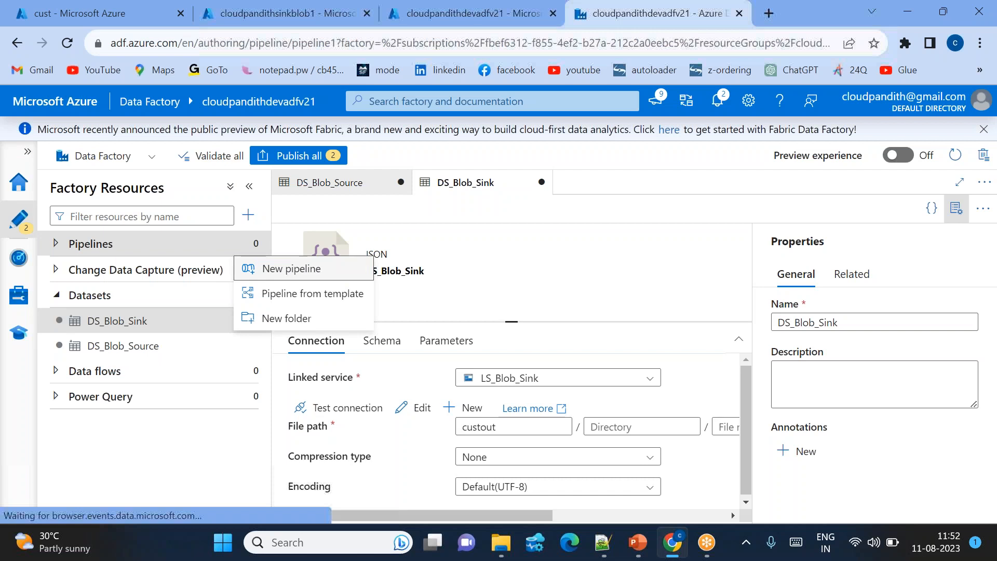
left_click(836, 319)
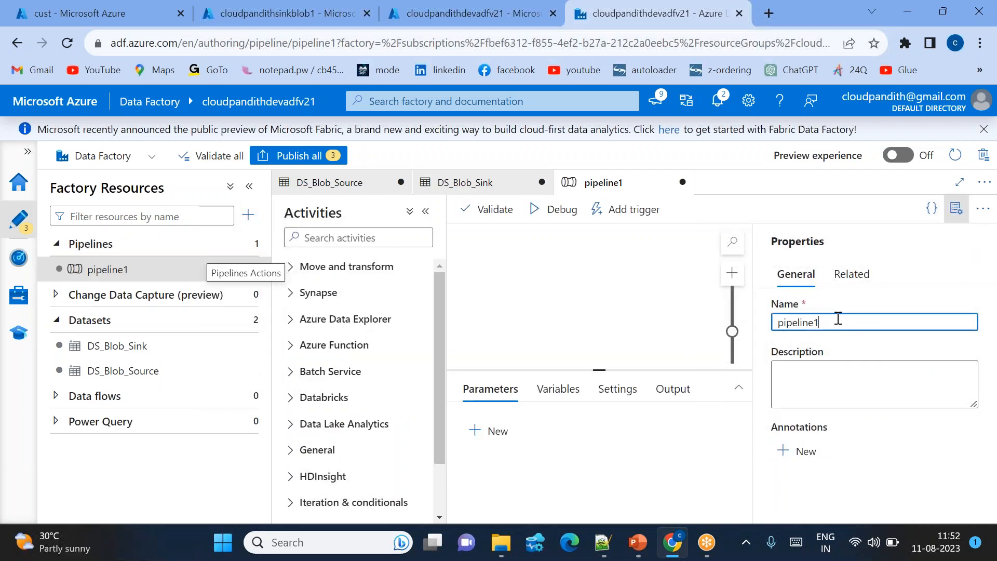
key("ctrl+a")
key("BackSpace")
type("p")
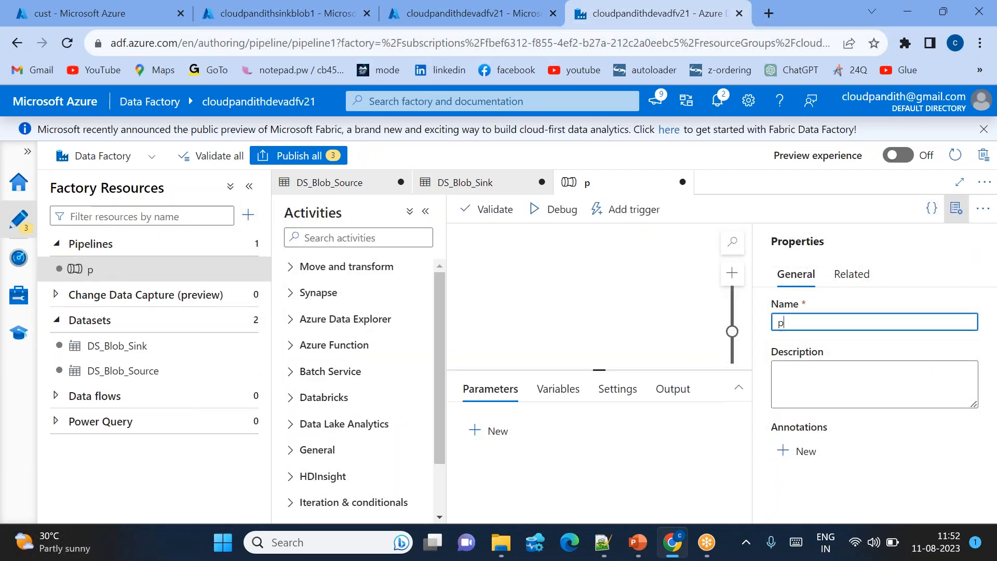
type("l_dataing")
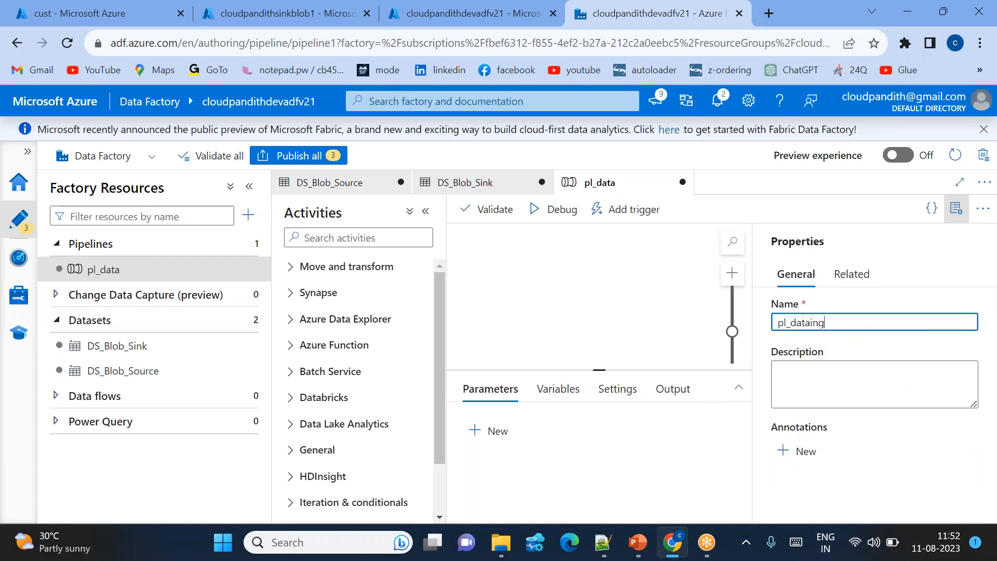
type("estion_blob_blob")
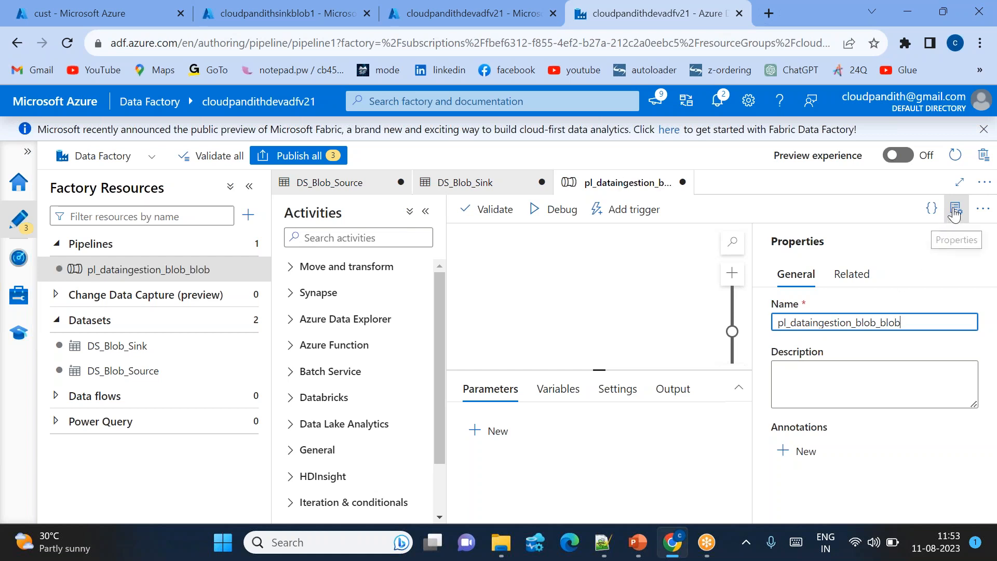
left_click(948, 210)
- Find the Copy data activity and add it to the pipeline canvas
left_click(344, 237)
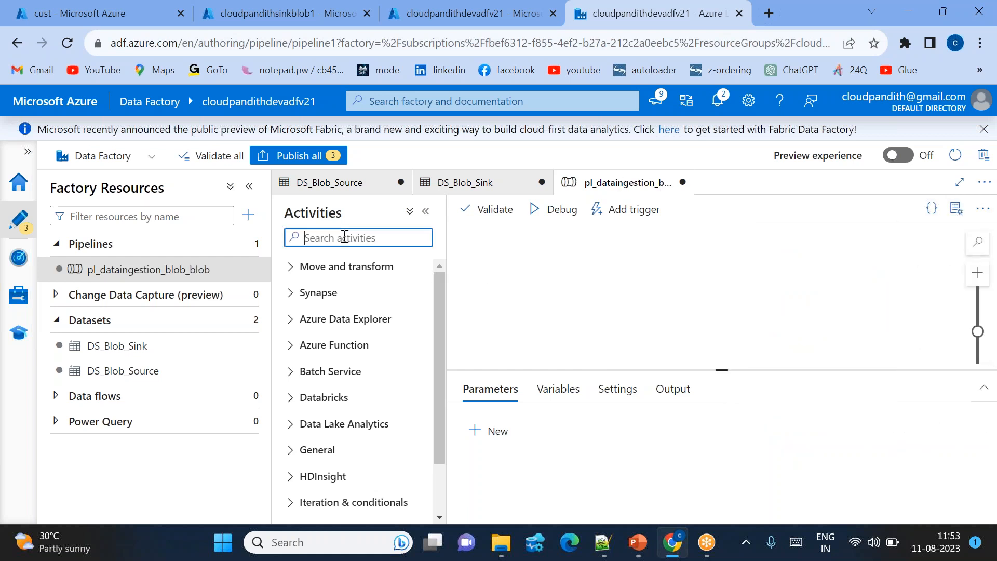
type("cop")
left_click_drag(344, 289, 671, 274)
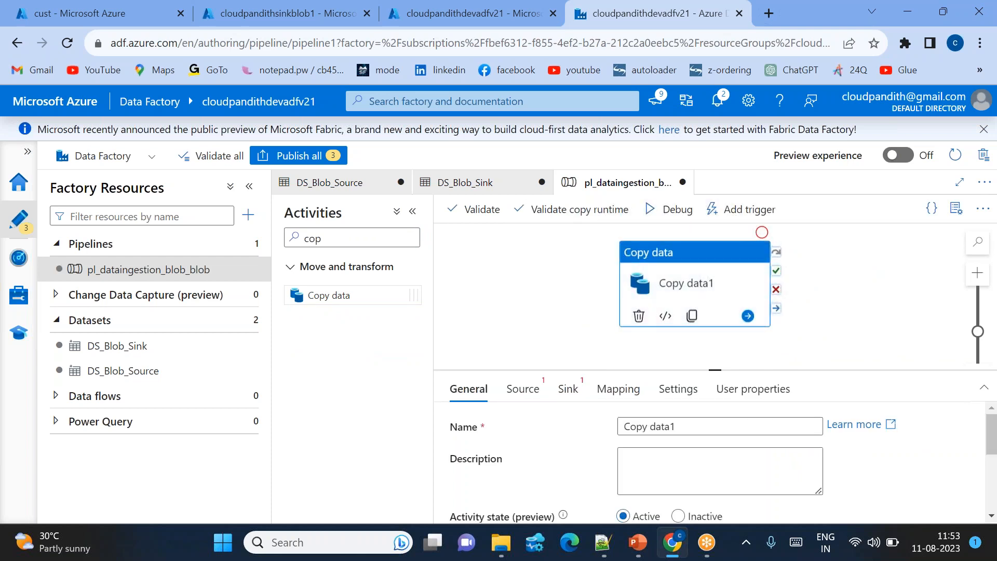
- Set the Copy data activity's source dataset to DS_Blob_Source and its sink dataset to DS_Blob_Sink
left_click(522, 388)
left_click(663, 430)
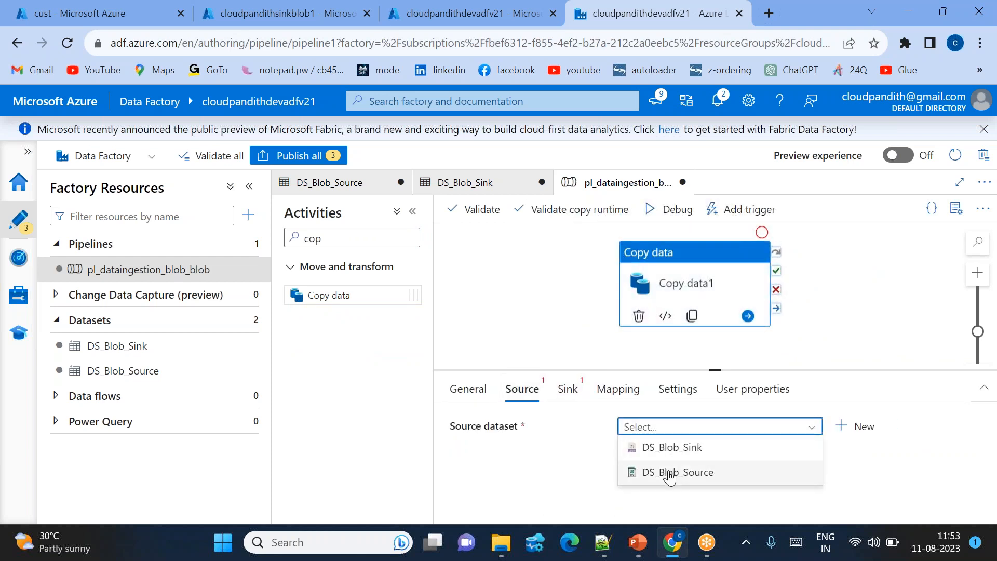
left_click(670, 472)
left_click(567, 388)
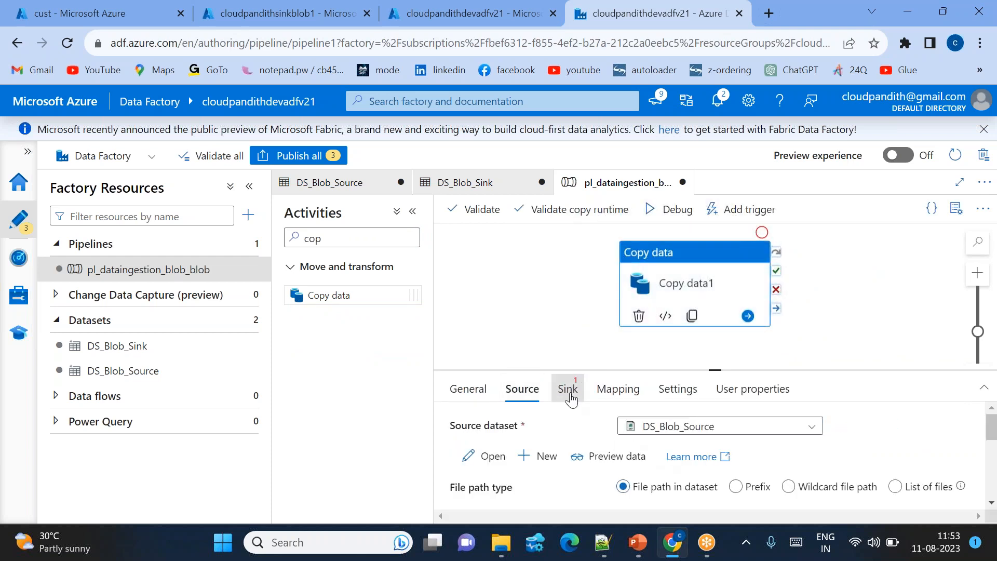
left_click(652, 427)
left_click(692, 450)
- Review the Copy data activity's source and sink dataset assignments and compare them with the slide show's pipeline diagram
left_click_drag(715, 369, 716, 338)
left_click(522, 357)
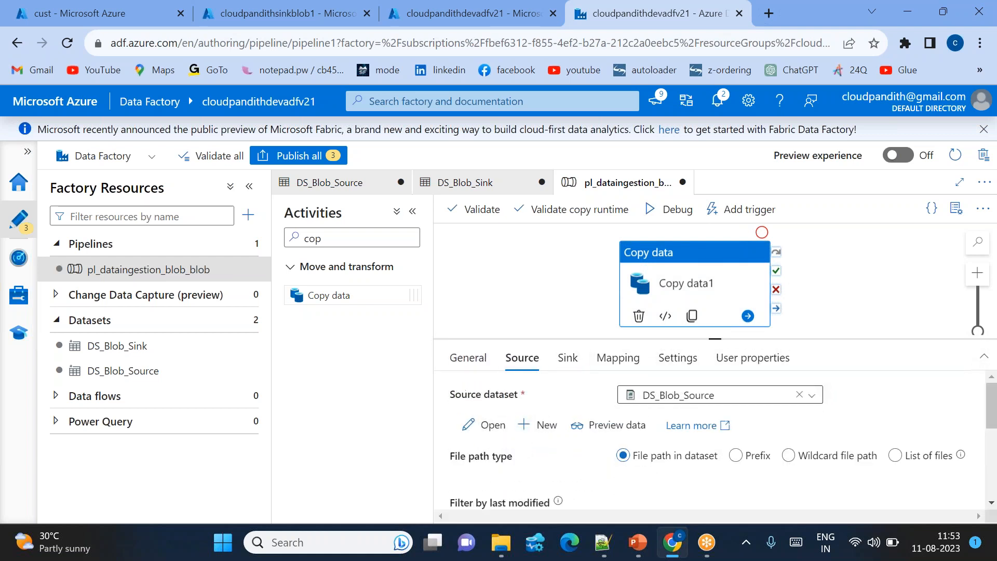
left_click(568, 358)
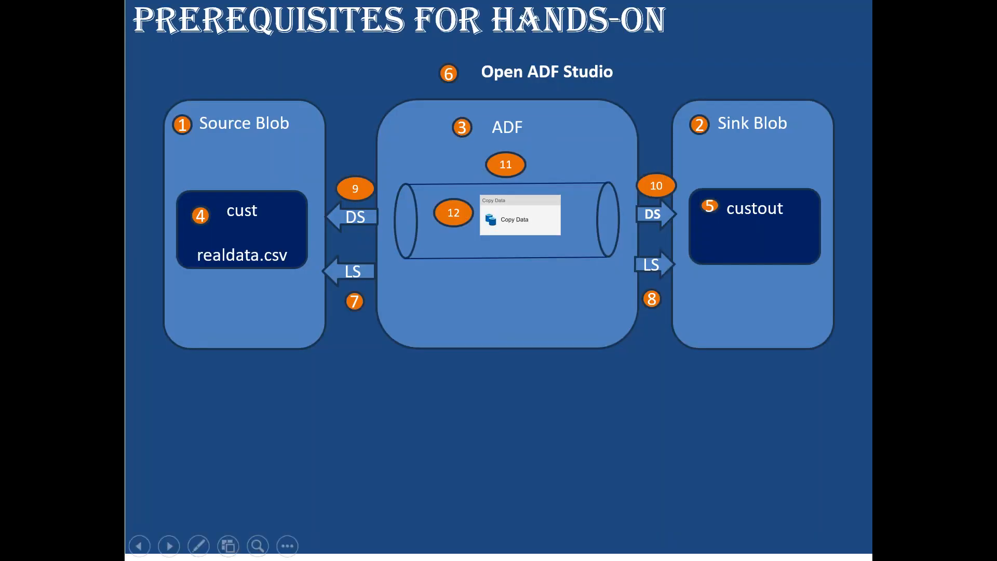
key("Right")
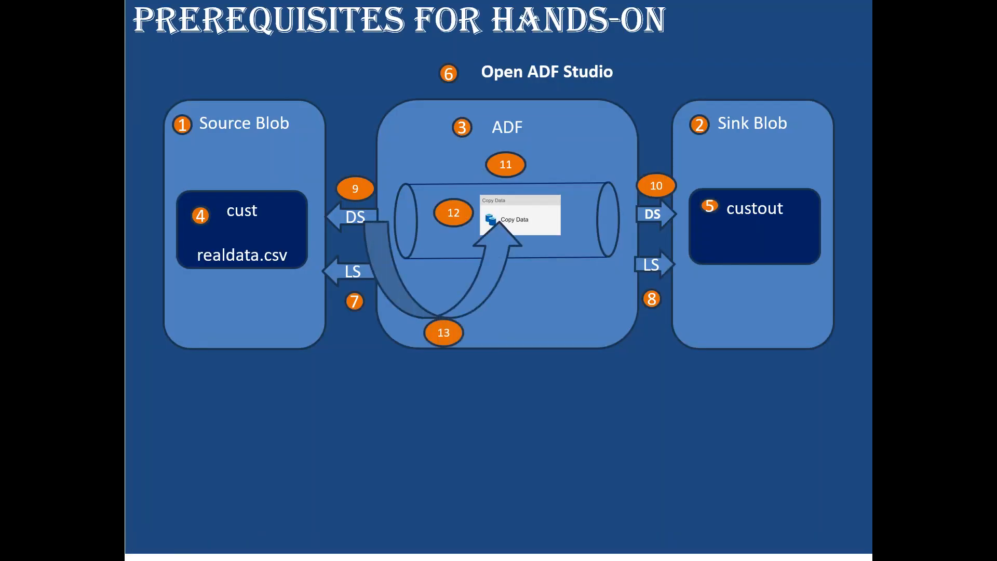
key("Right")
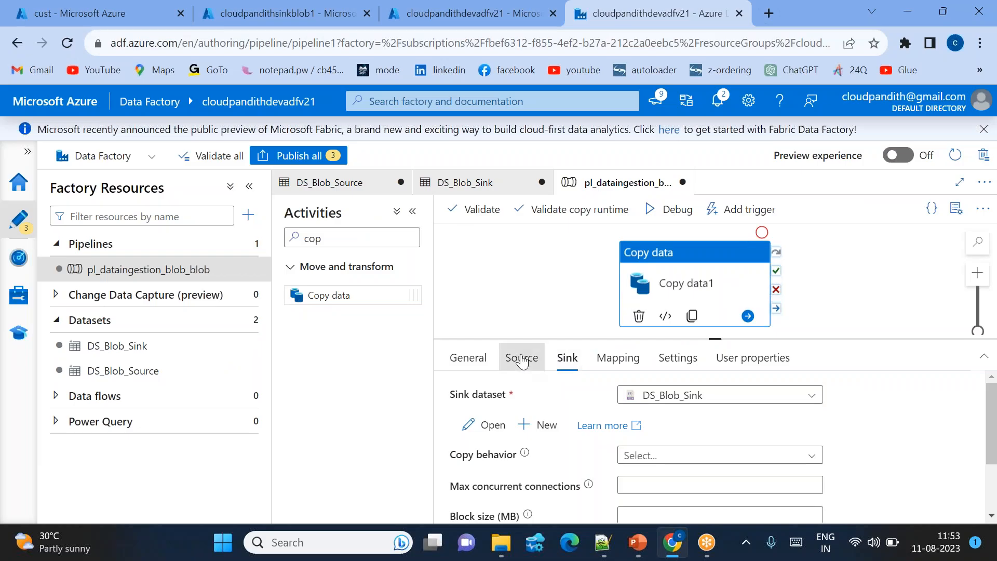
left_click(522, 360)
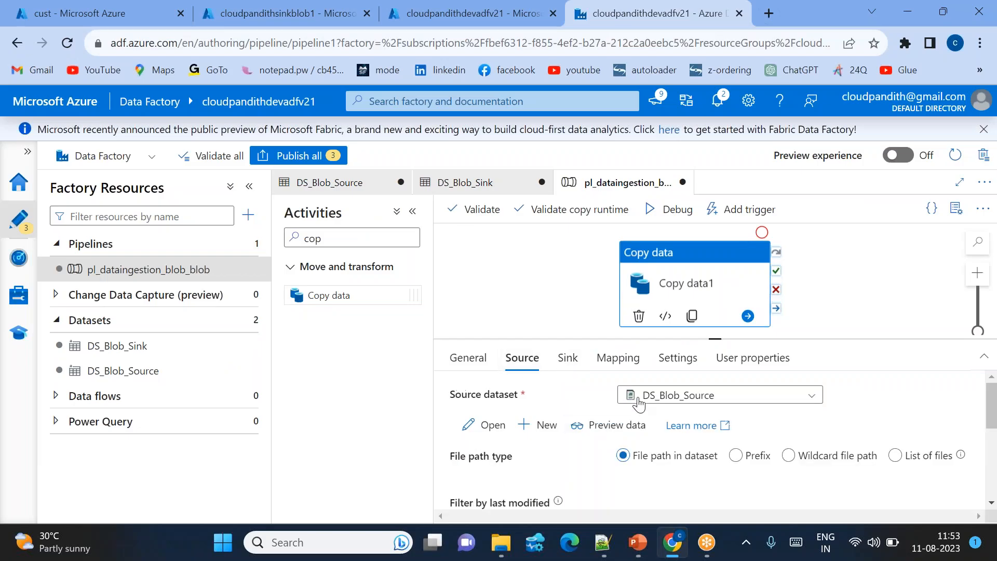
left_click(568, 366)
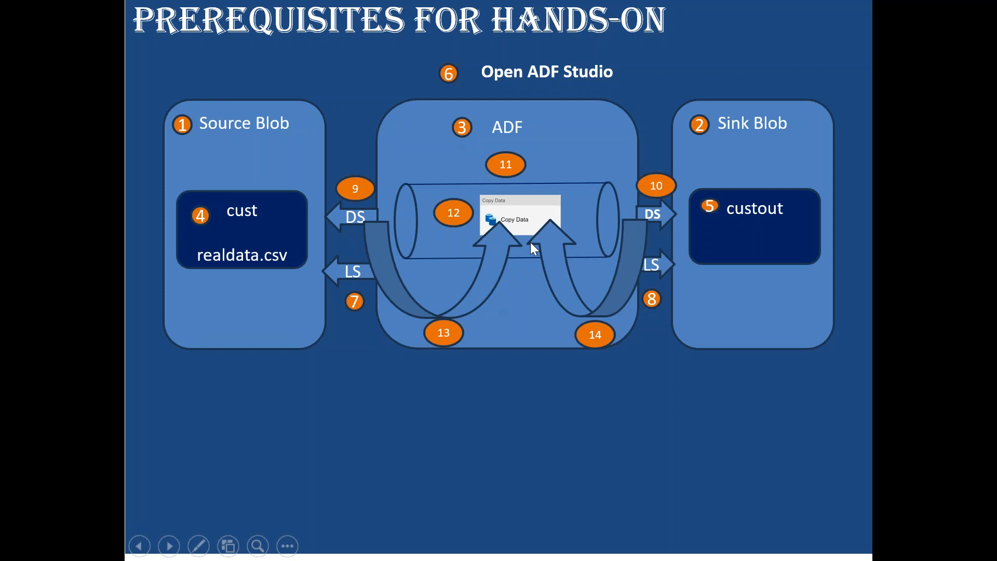
key("Right")
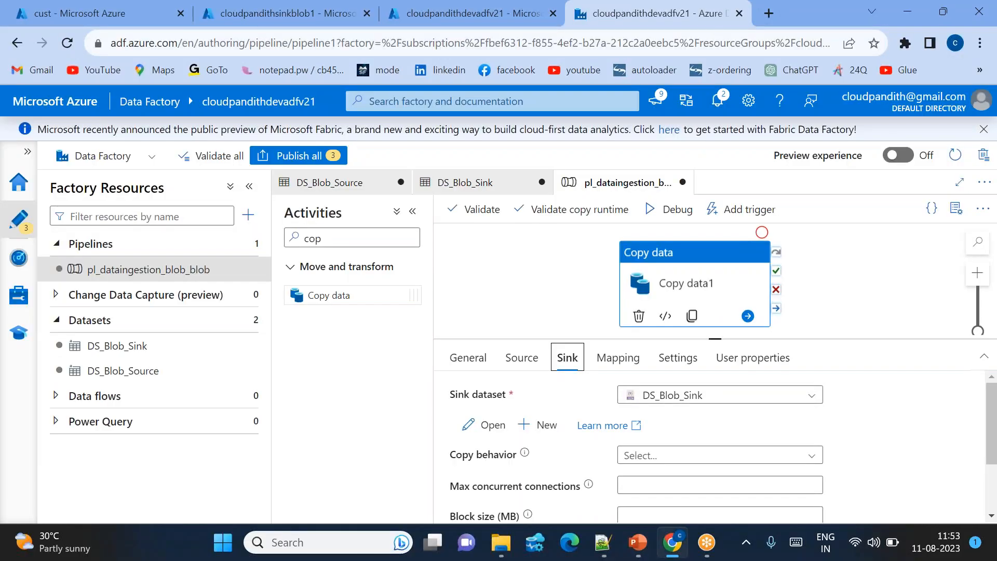
- Run the pipeline in debug mode and refresh the run output to check the Copy data activity's status
left_click(683, 217)
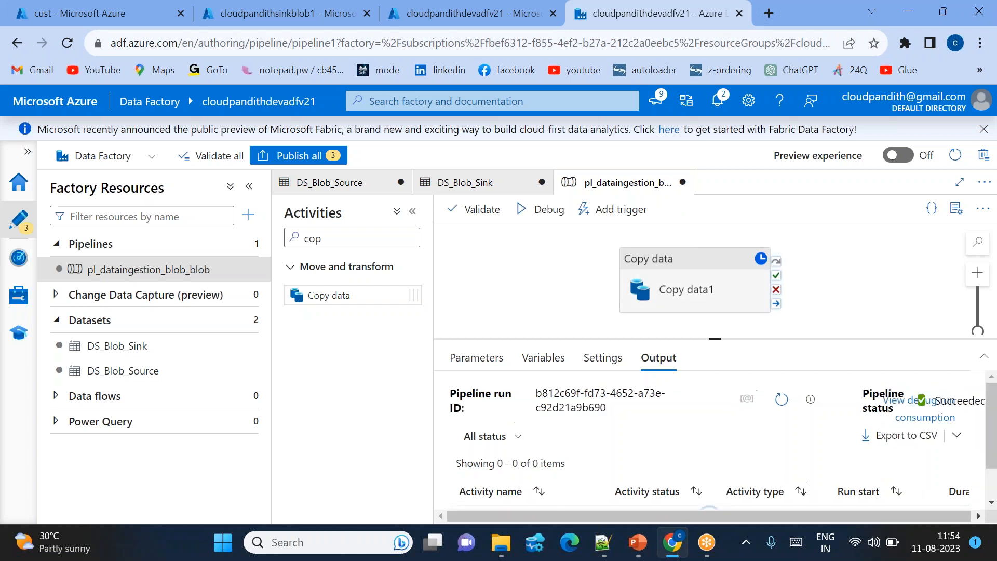
left_click(783, 402)
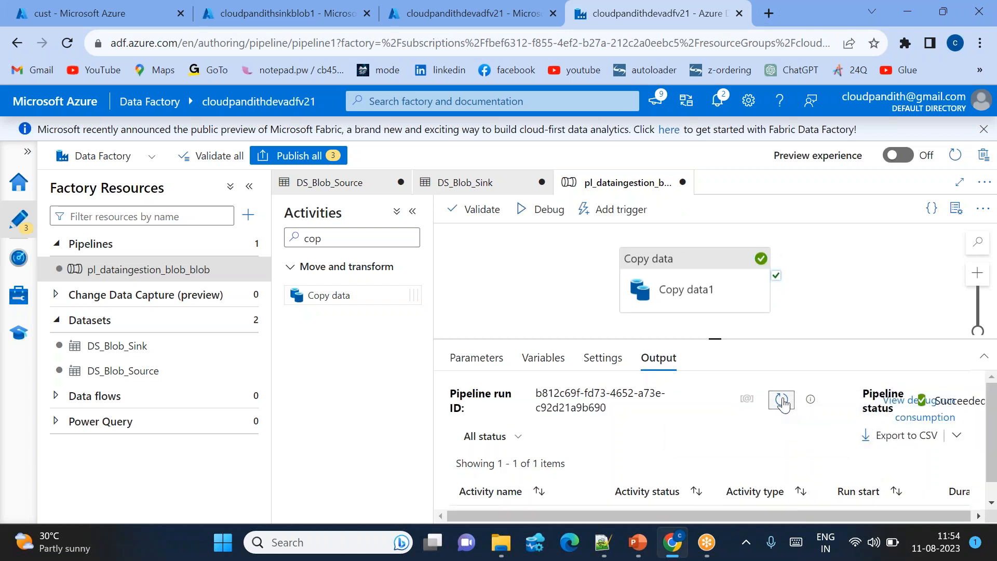
scroll(664, 443, "down", 2)
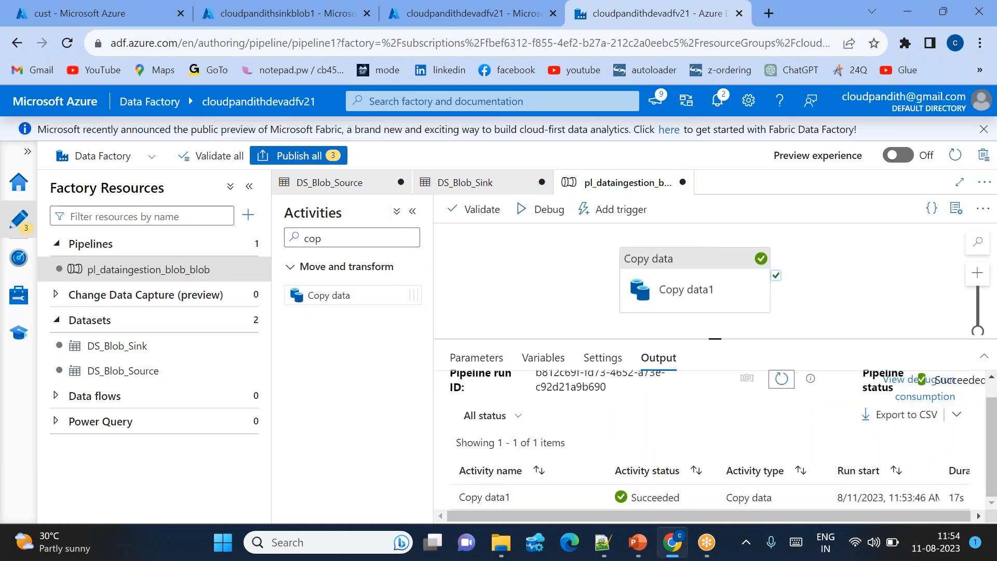
- Open realdata.json in the custout container of cloudpandithsinkblob1, examine the copied records in its contents and close the blob
left_click(232, 7)
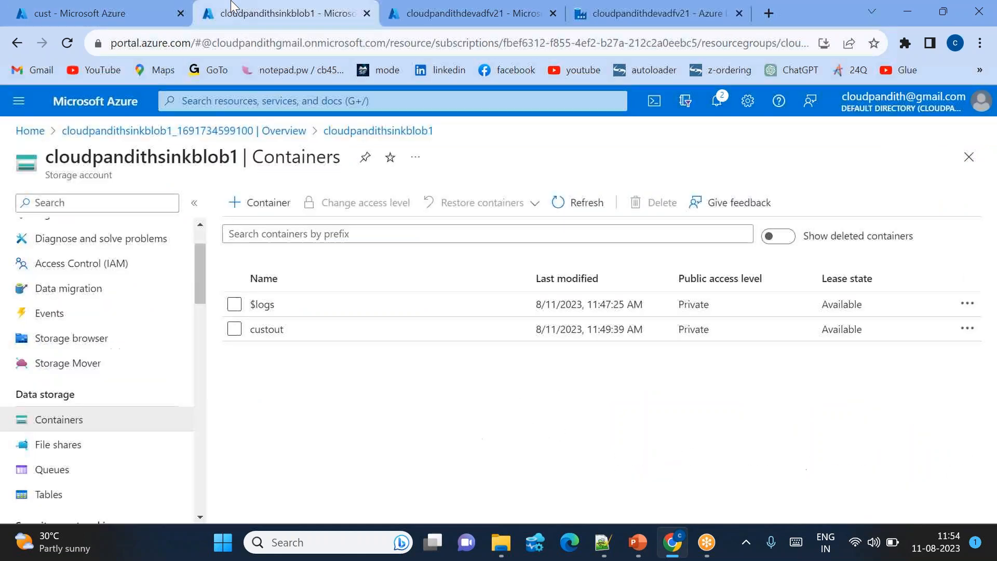
left_click(265, 338)
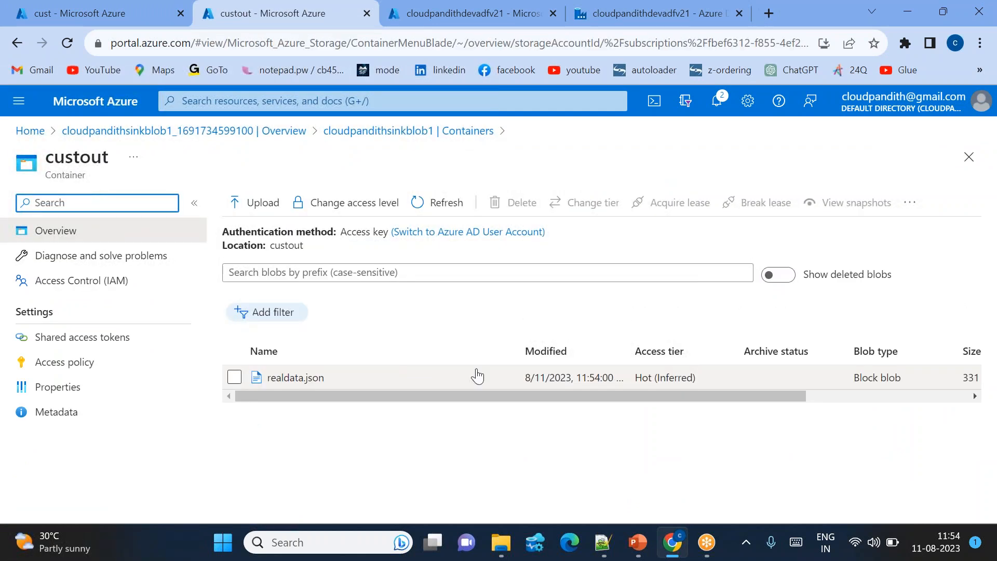
left_click(328, 379)
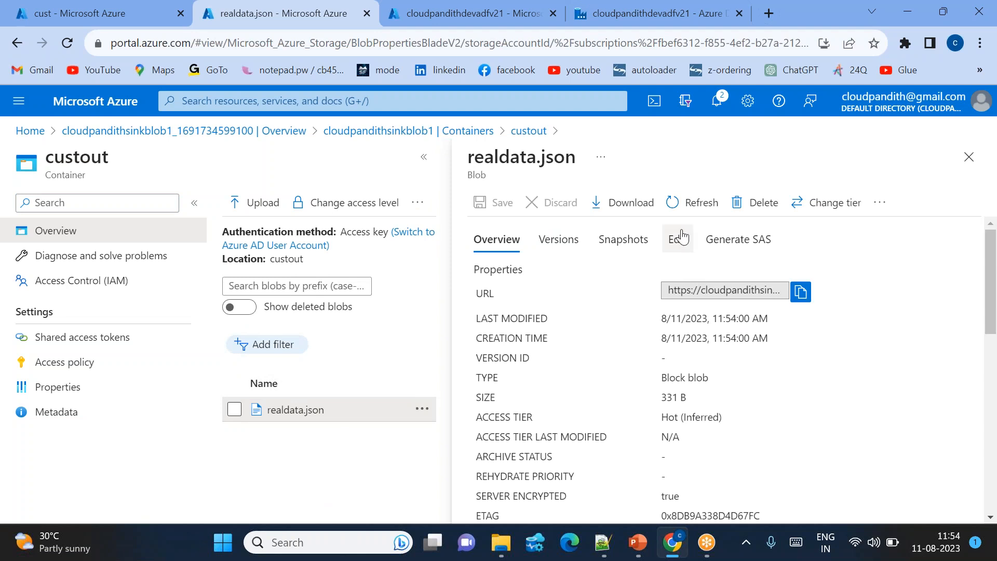
left_click(677, 239)
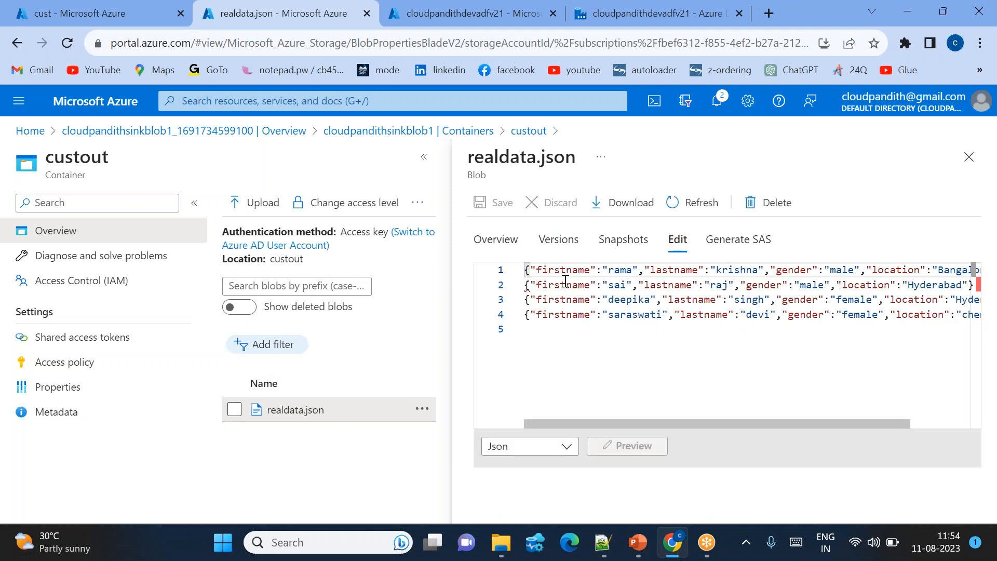
scroll(776, 302, "right", 3)
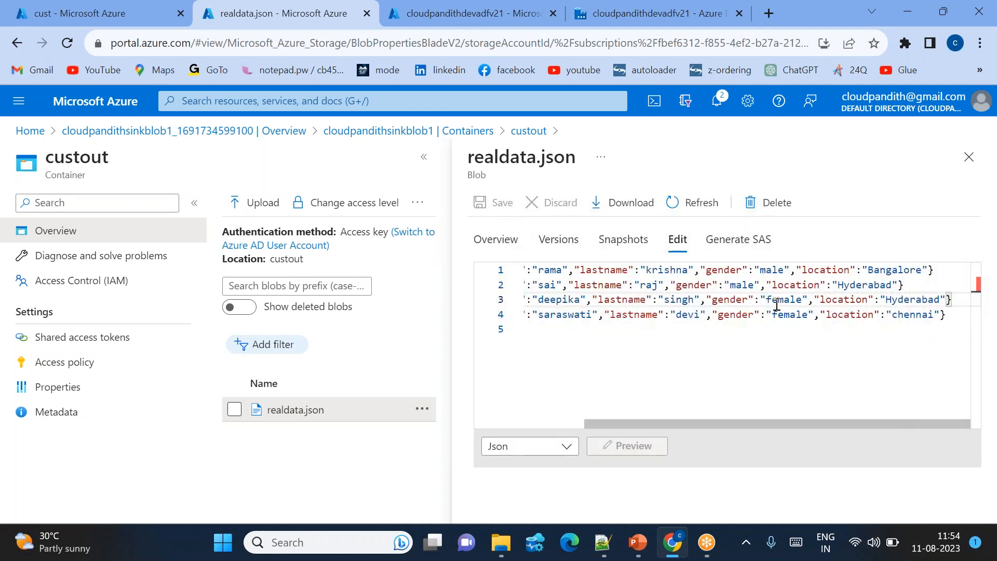
left_click_drag(803, 270, 886, 315)
left_click_drag(946, 315, 473, 276)
left_click(725, 336)
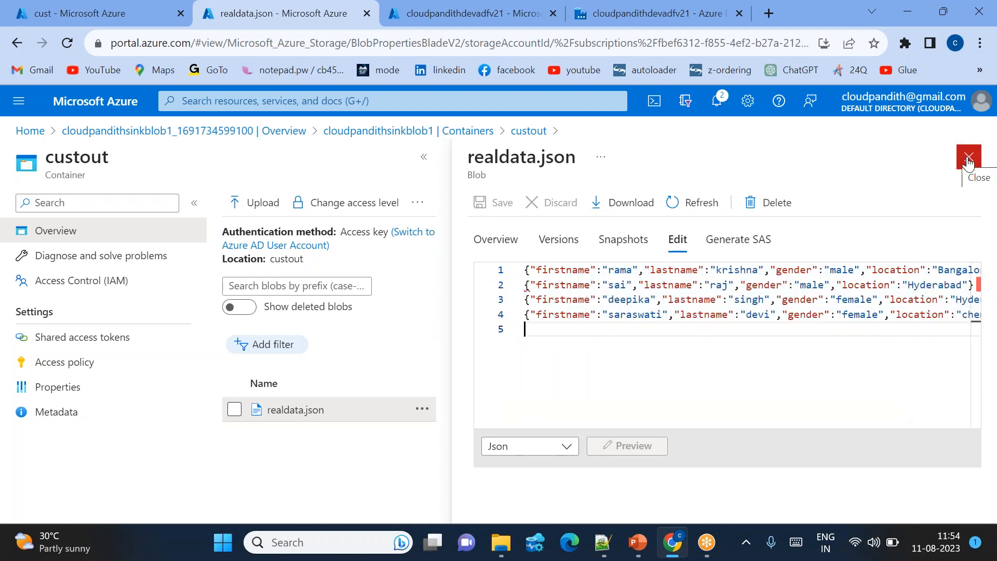
left_click(969, 157)
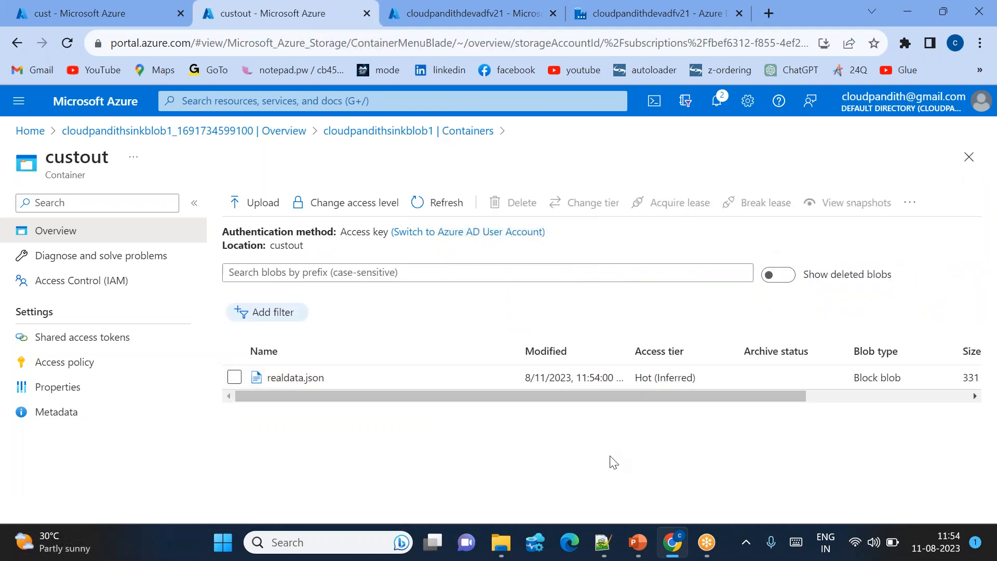
- Switch to the PowerPoint slide show and advance to the Summary slide
left_click(637, 543)
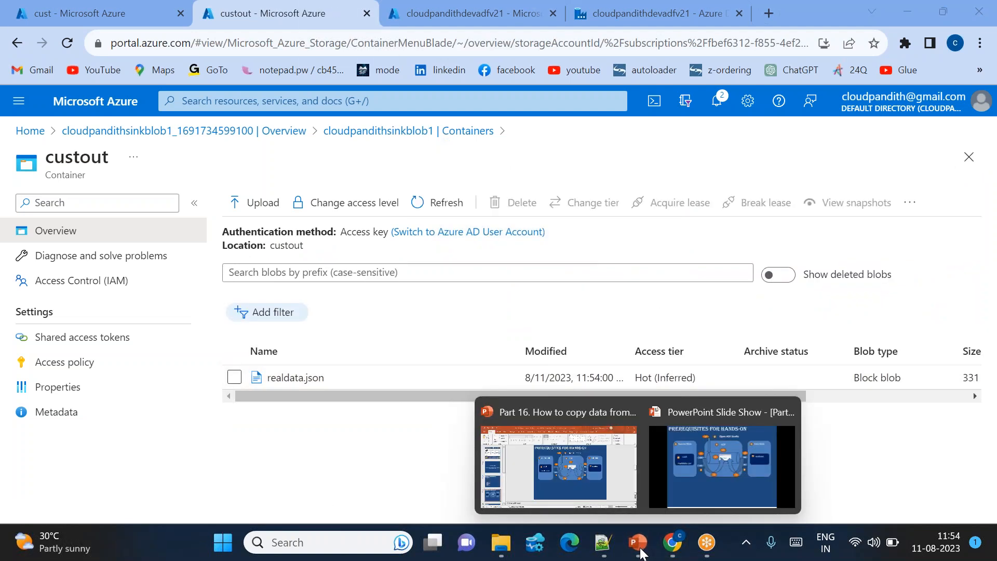
left_click(720, 421)
key("Right")
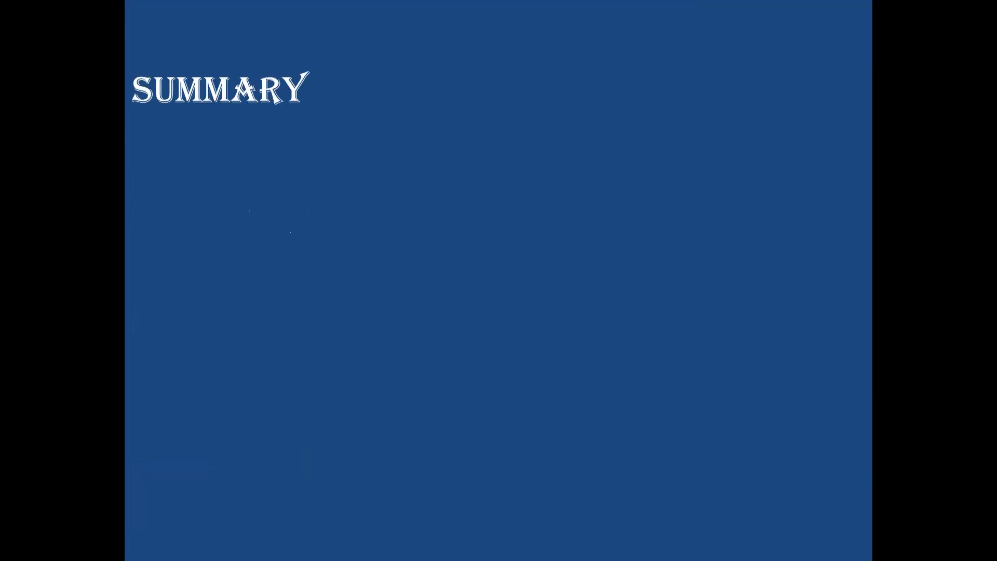